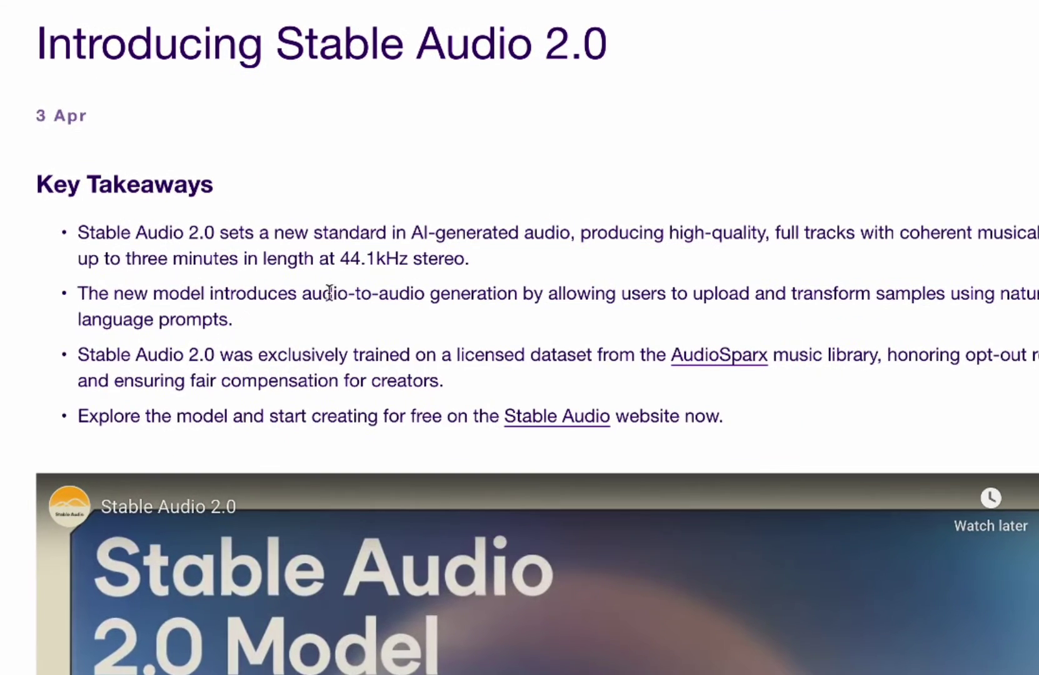
- Go to the Stable Audio user guide's audio-to-audio examples
drag(303, 293, 514, 304)
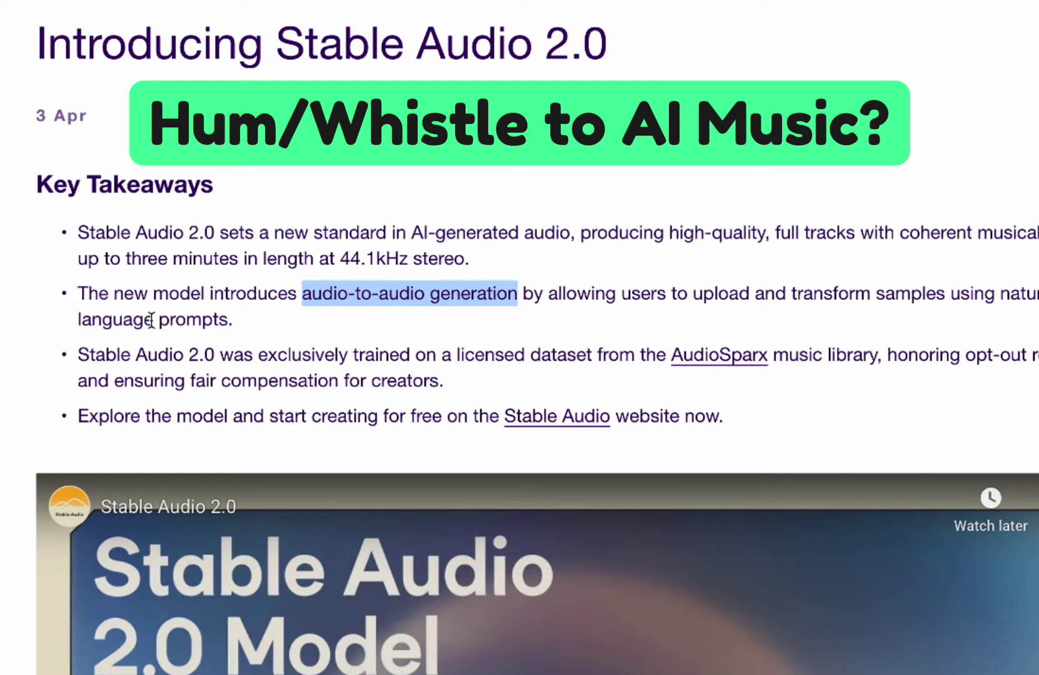
click(195, 317)
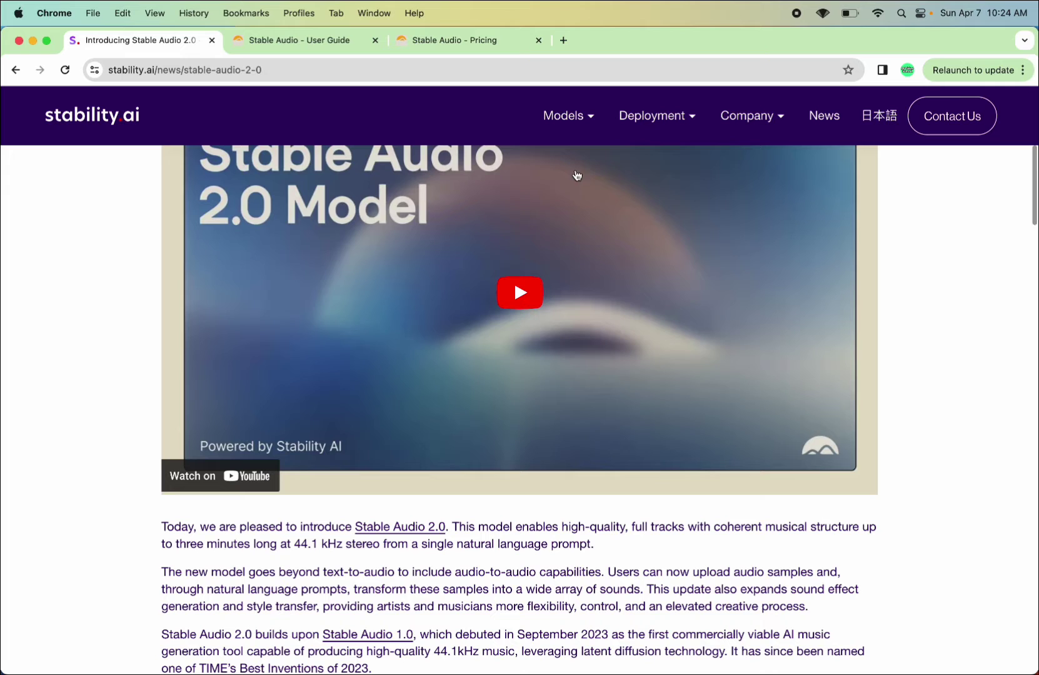
click(308, 40)
scroll(378, 408, down, 10)
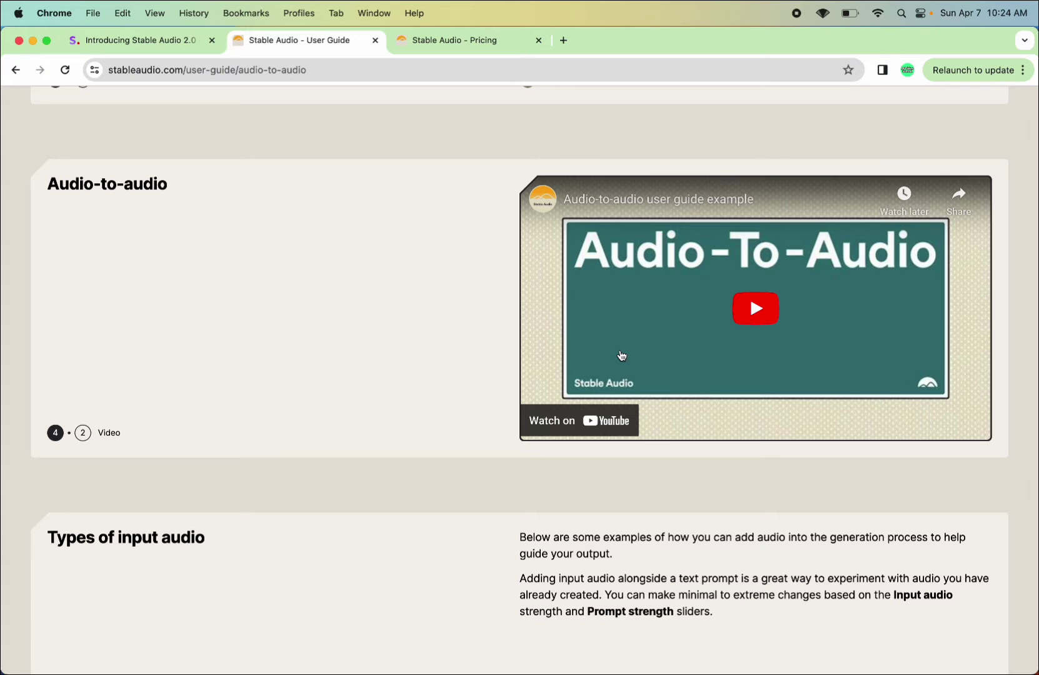
scroll(442, 413, down, 10)
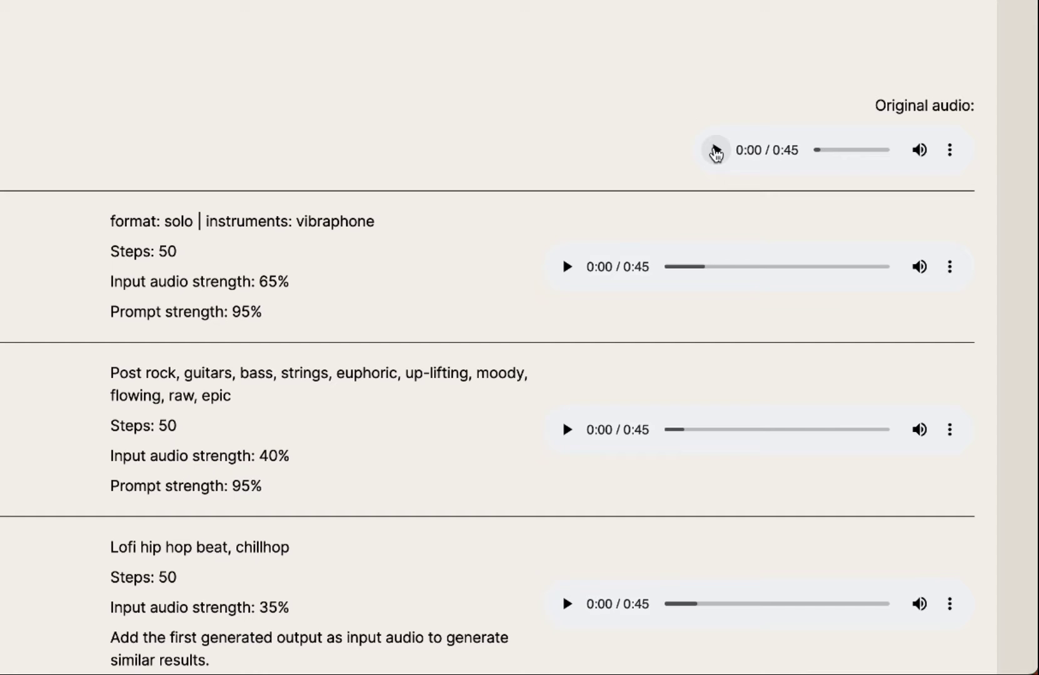
- Play and pause the Original, vibraphone and Post rock example outputs
click(716, 150)
click(716, 150)
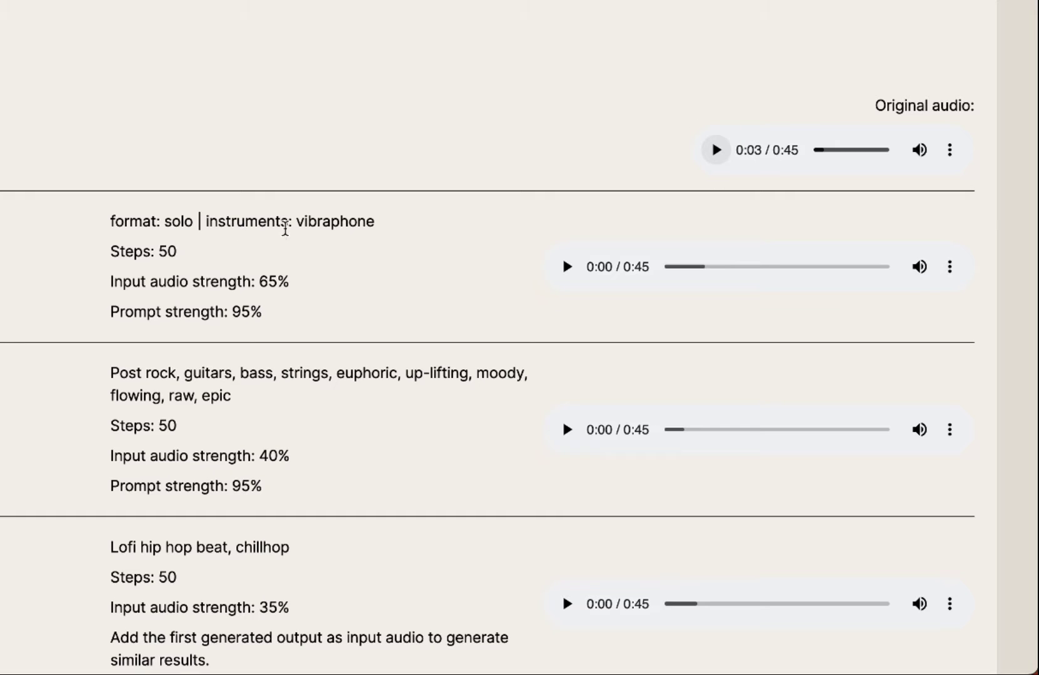
click(568, 268)
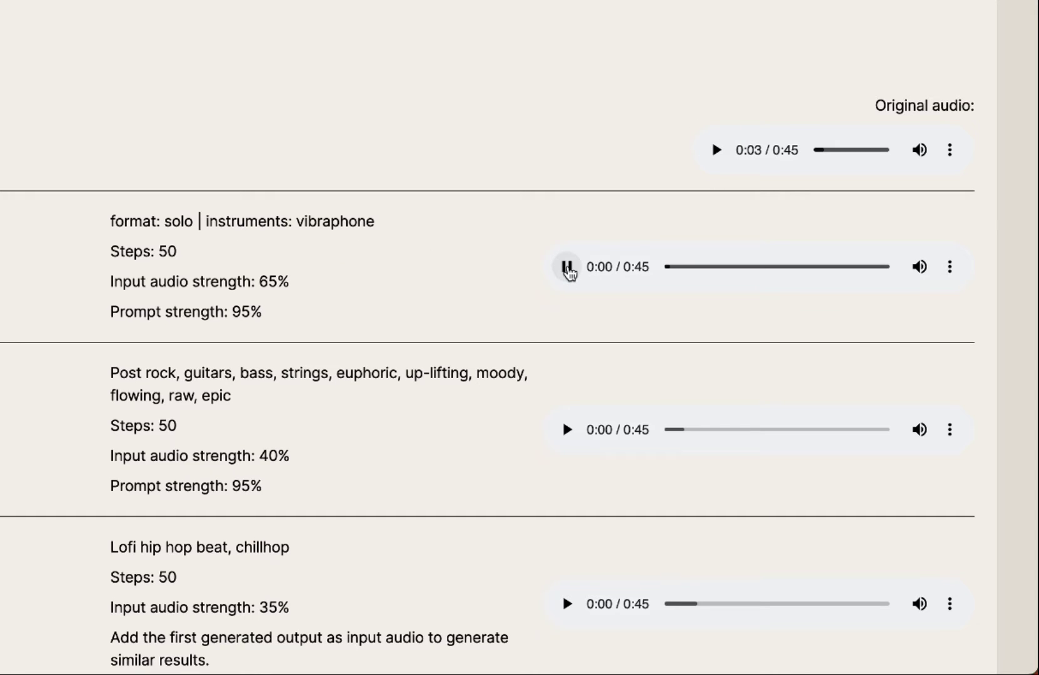
click(567, 268)
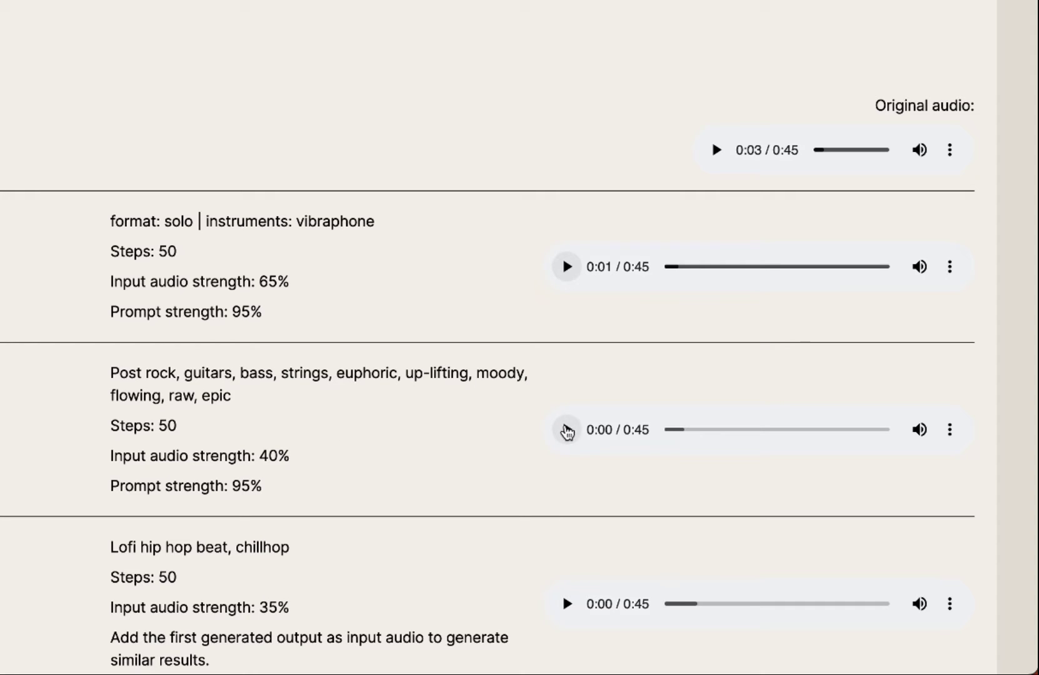
click(567, 431)
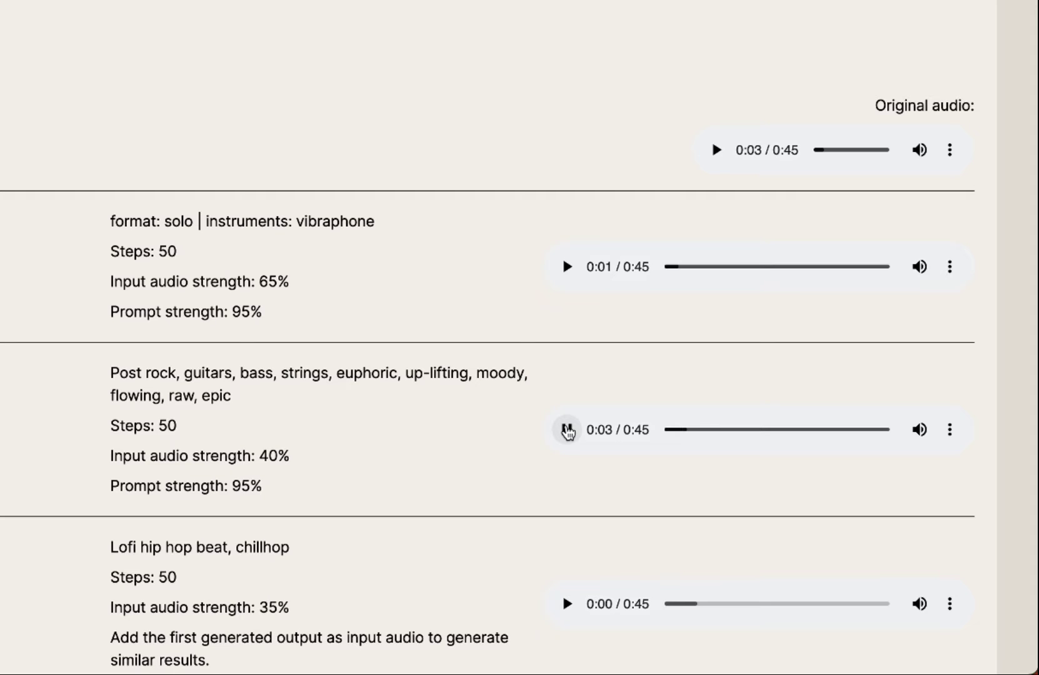
click(567, 430)
- Scroll down to the Free, Pro and Studio plan cards
scroll(554, 344, down, 3)
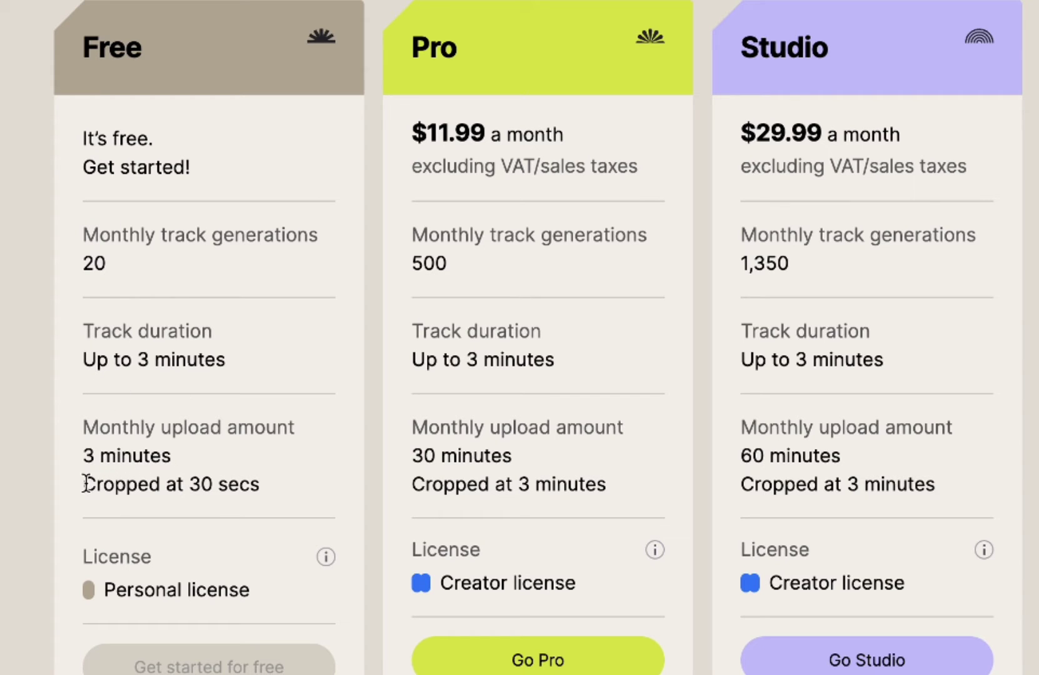
- Highlight the Free plan's 3-minute upload allowance
drag(83, 455, 189, 447)
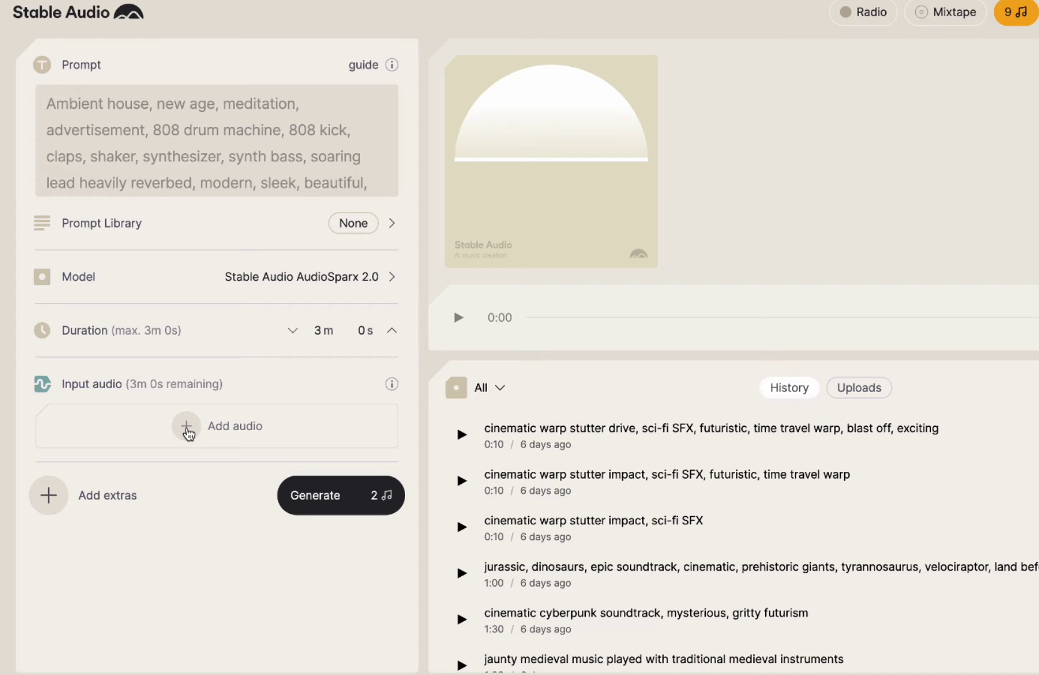
- Begin adding input audio, review the copyright notes, and continue to the upload requirements
click(188, 429)
drag(519, 362, 708, 382)
click(654, 367)
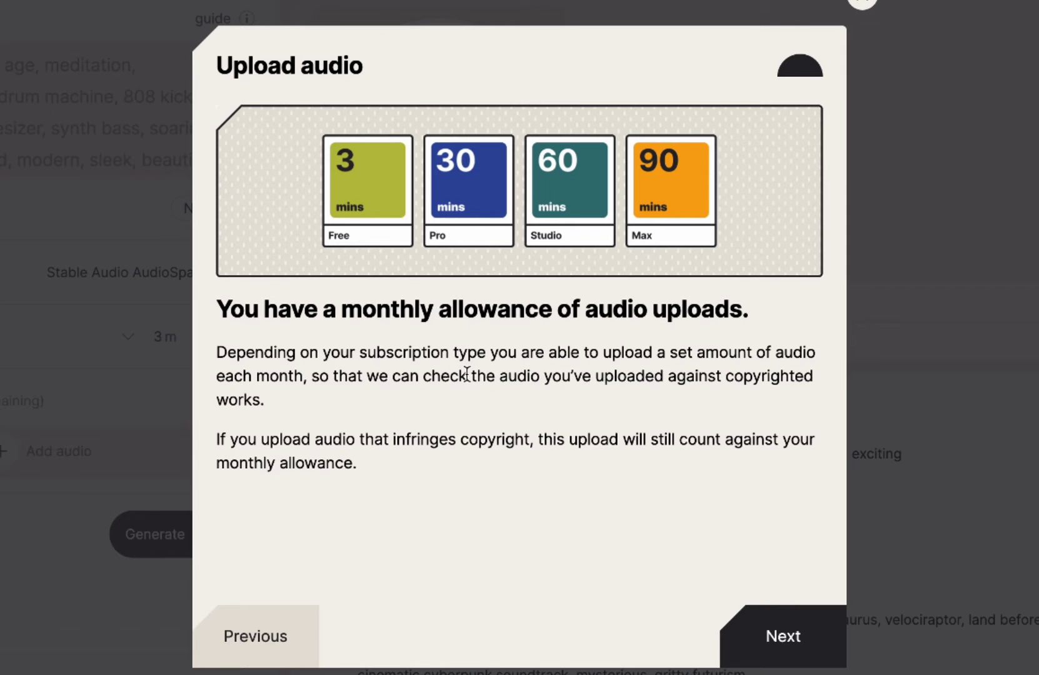
drag(418, 376, 422, 403)
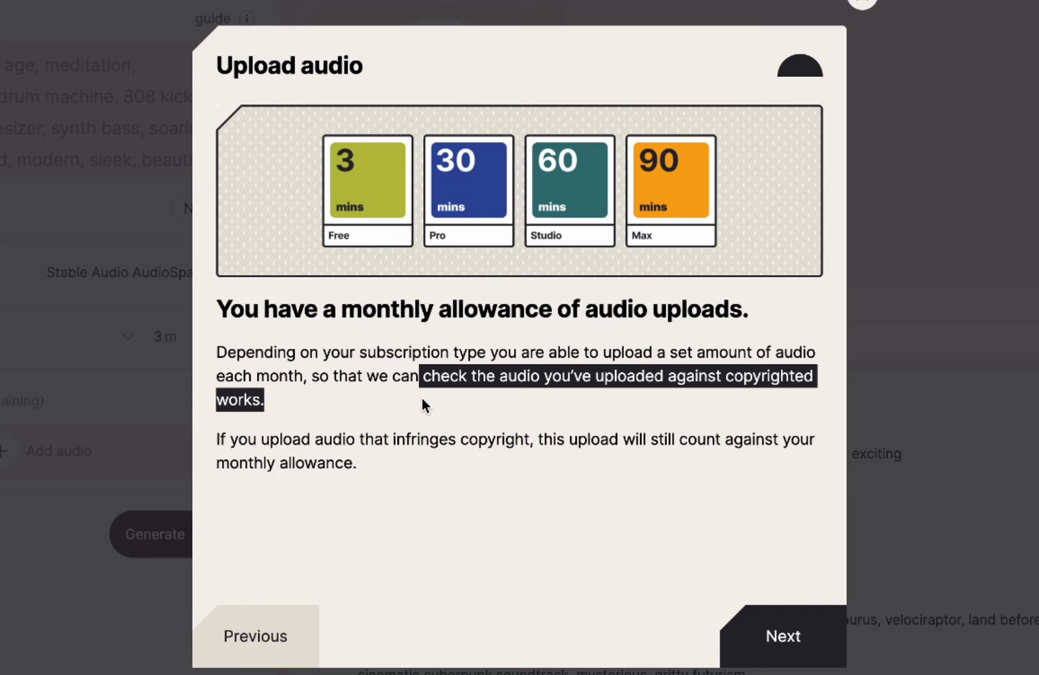
click(422, 399)
drag(216, 437, 376, 487)
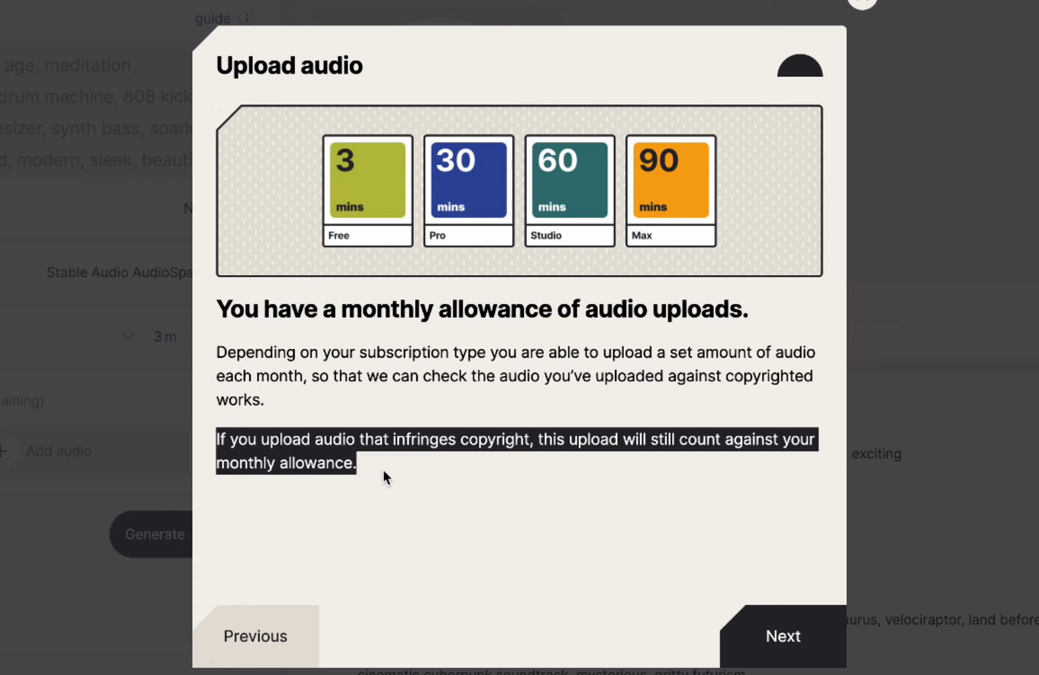
click(383, 470)
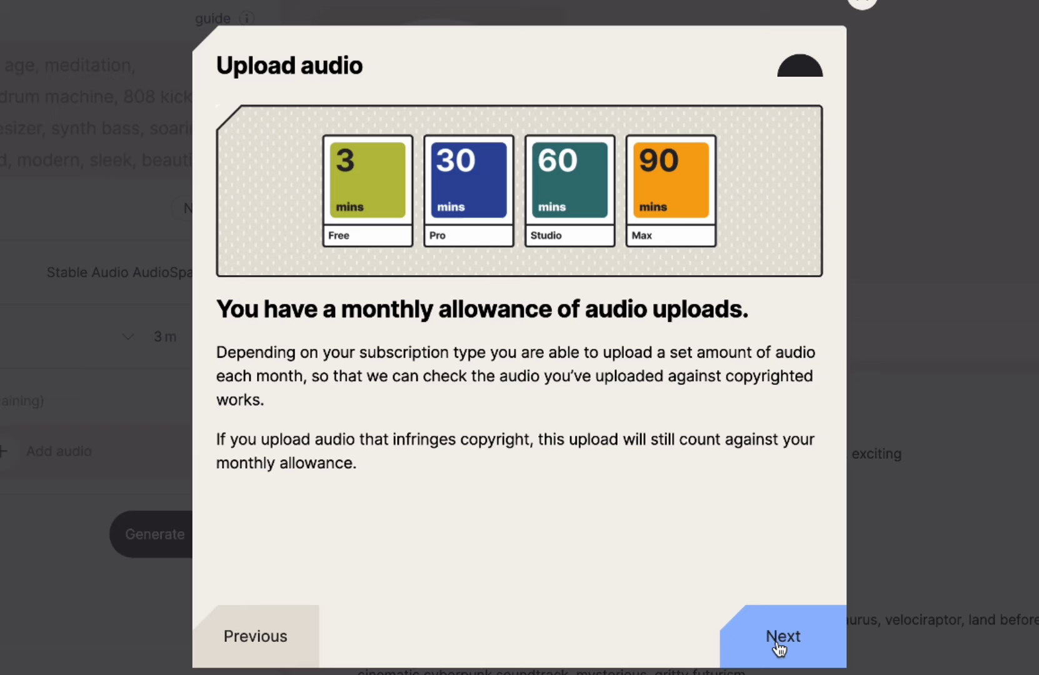
click(780, 644)
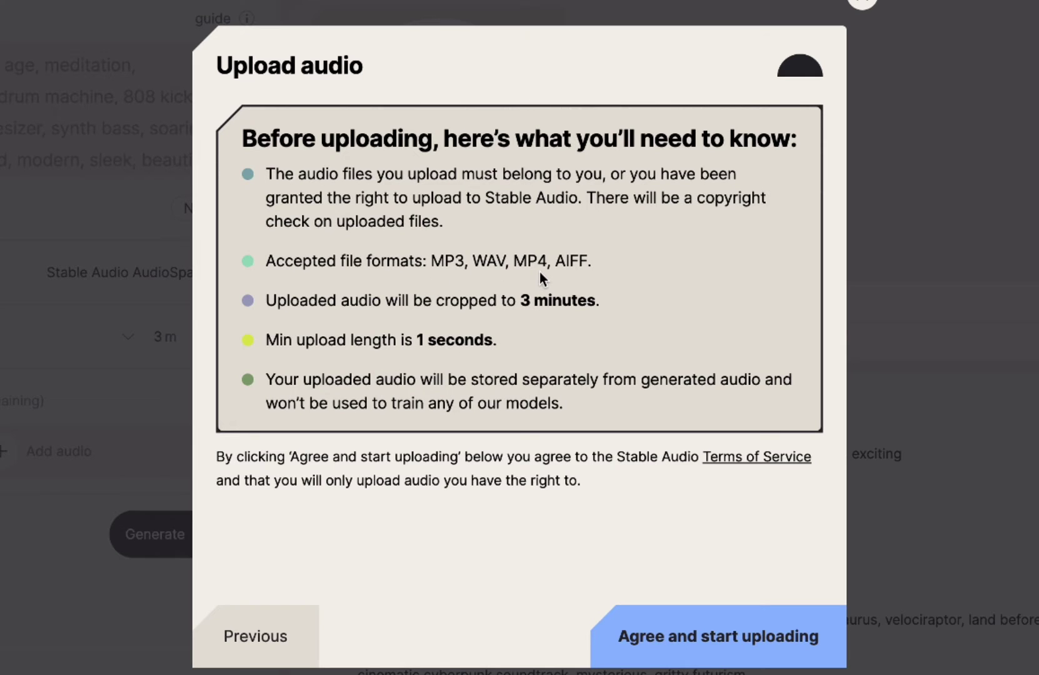
triple_click(595, 413)
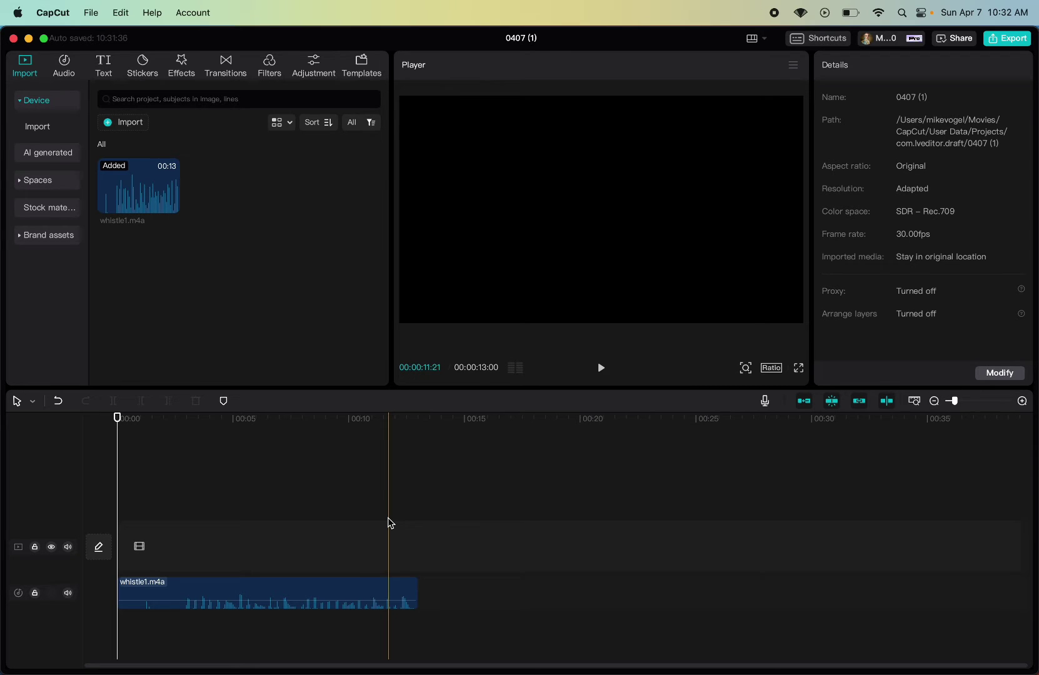
- Preview the whistle recording from about 3 seconds and select the whistle1.m4a clip
click(185, 499)
key(space)
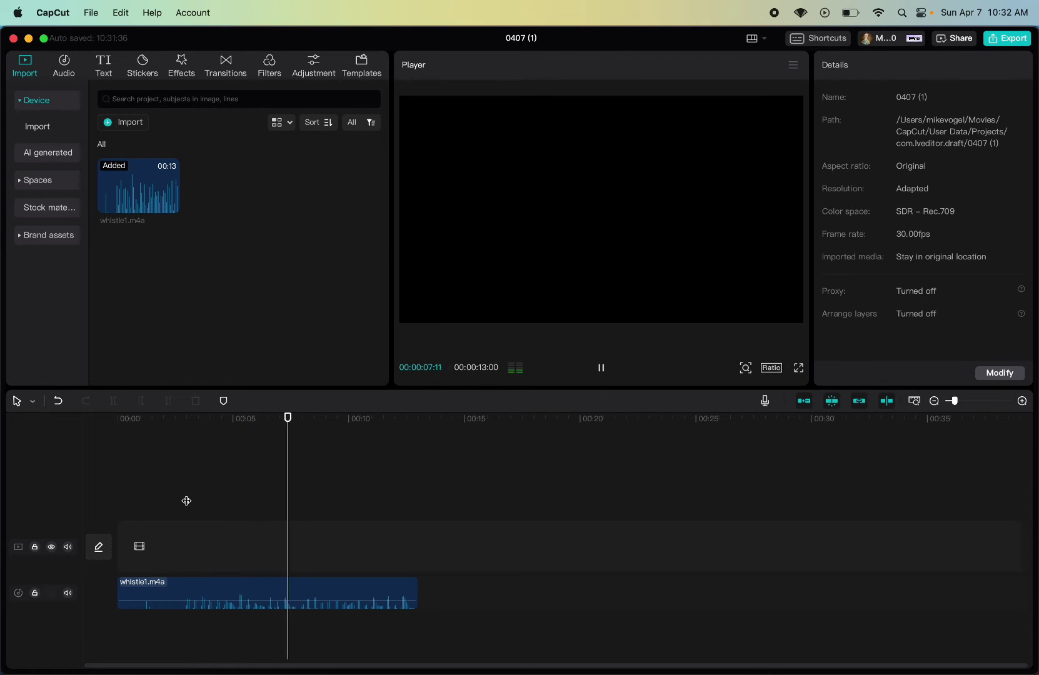
key(space)
key(space)
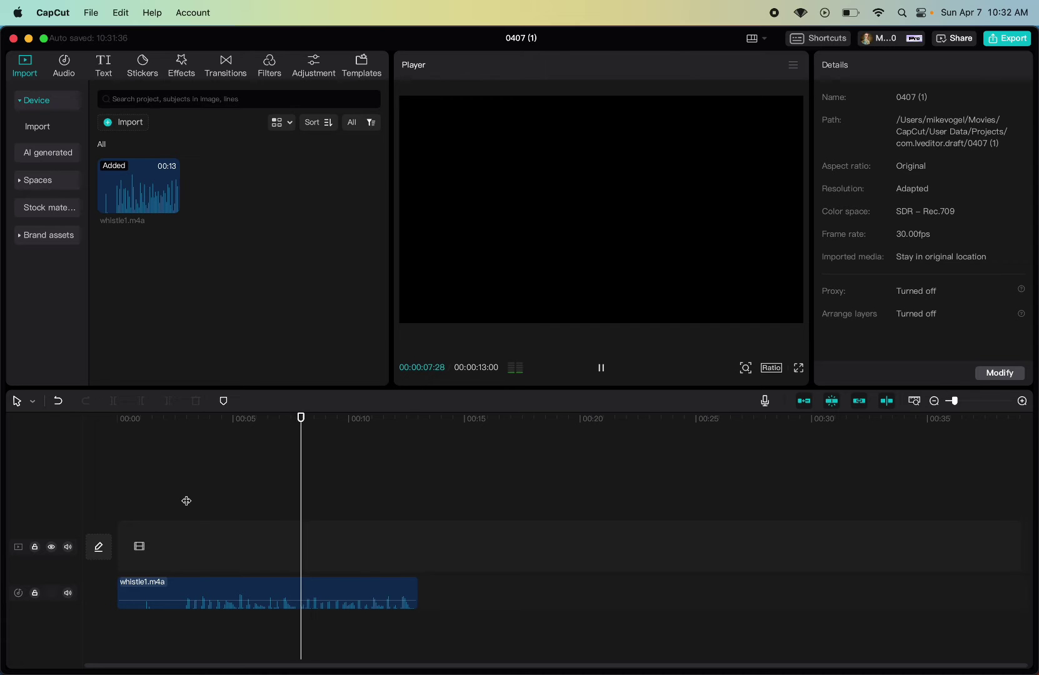
click(186, 499)
click(199, 593)
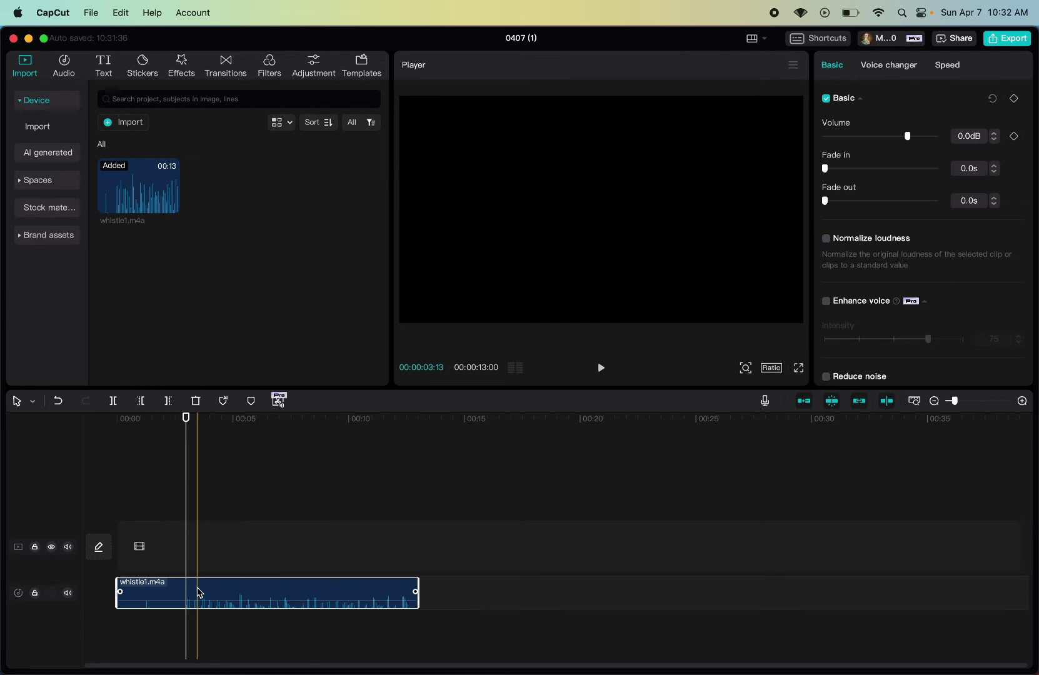
key(super+Tab)
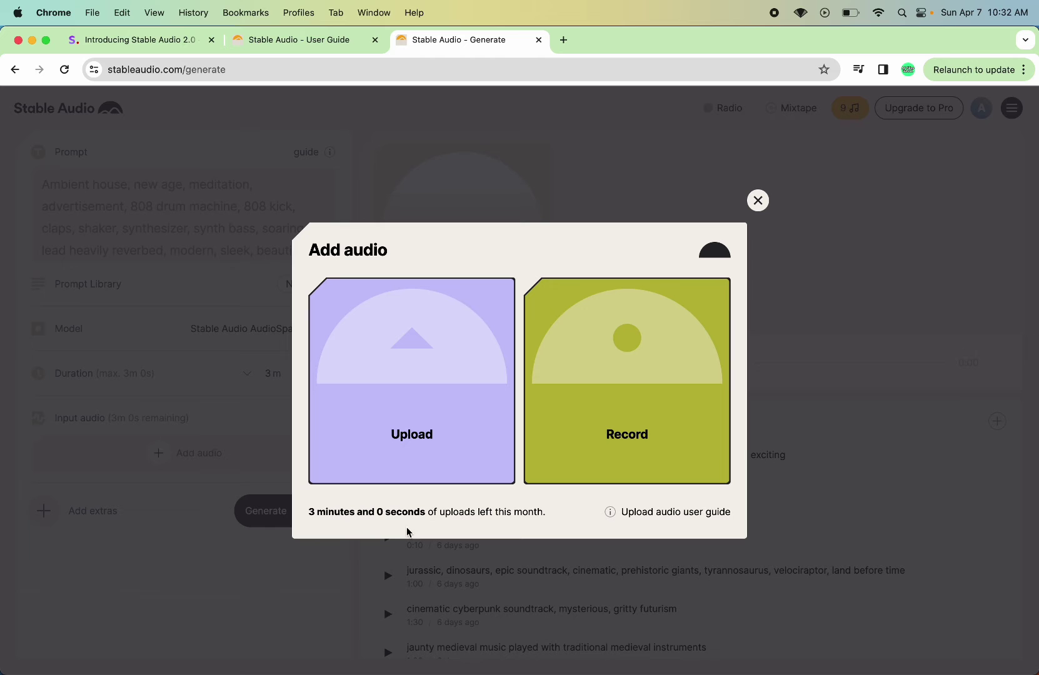
key(super+Tab)
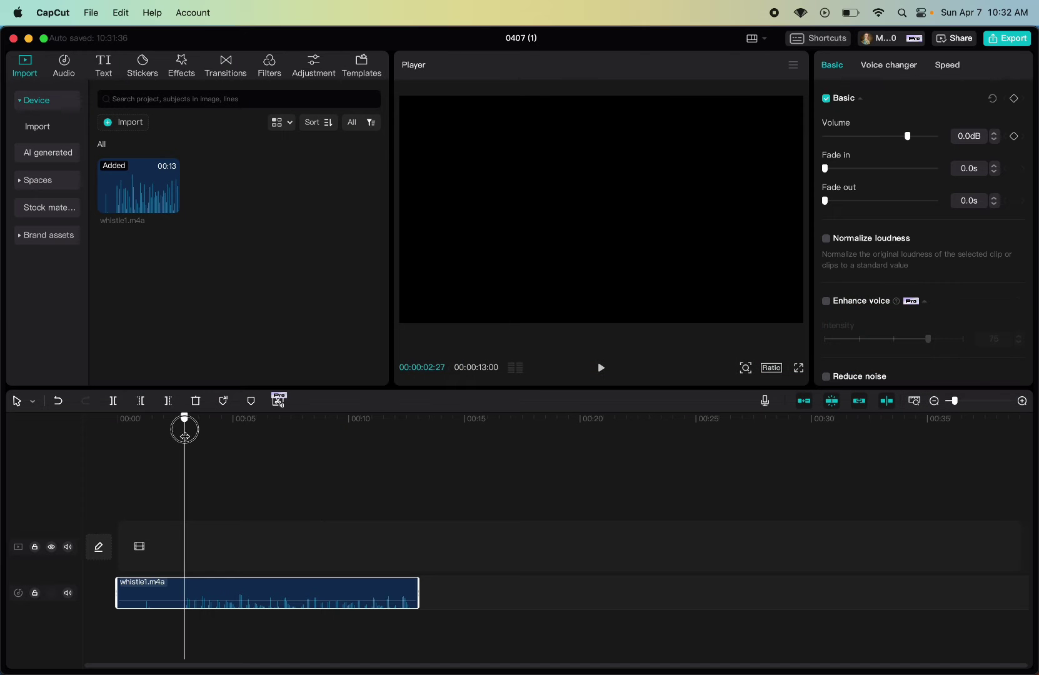
- Trim the clip's start to about 2.8 seconds and move it to 00:00
drag(186, 429, 182, 431)
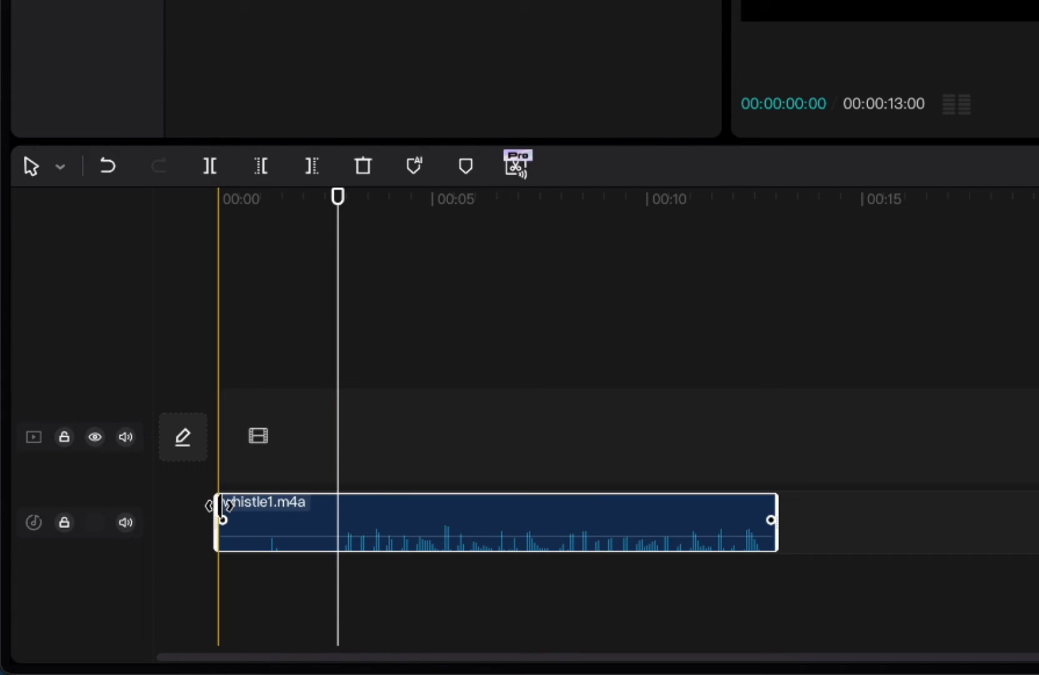
drag(235, 504, 338, 506)
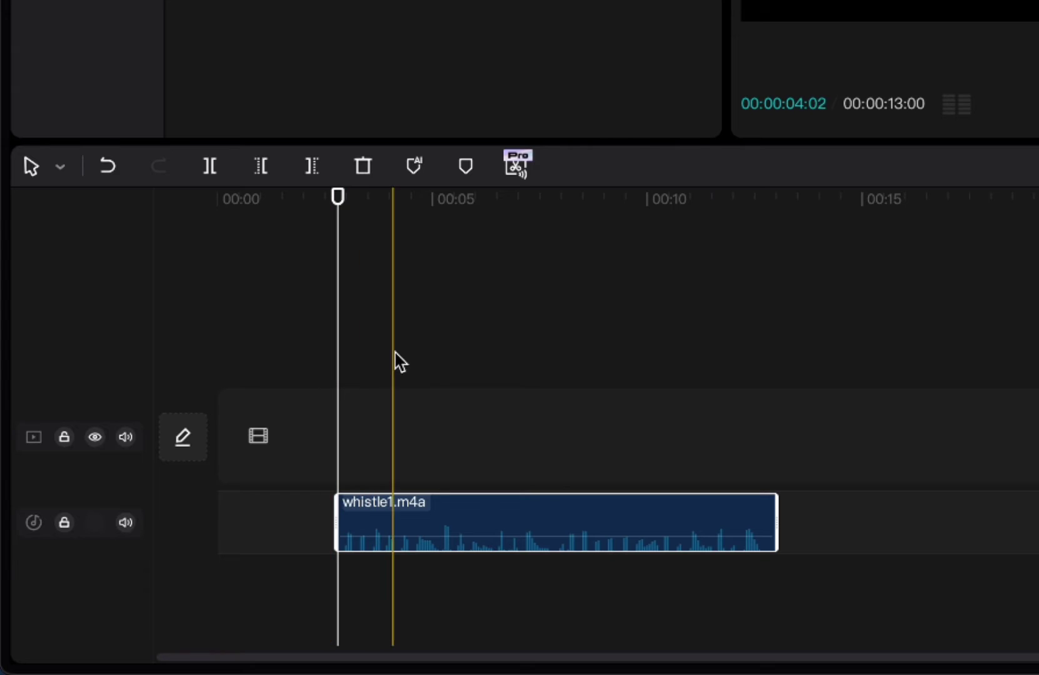
drag(432, 506, 309, 509)
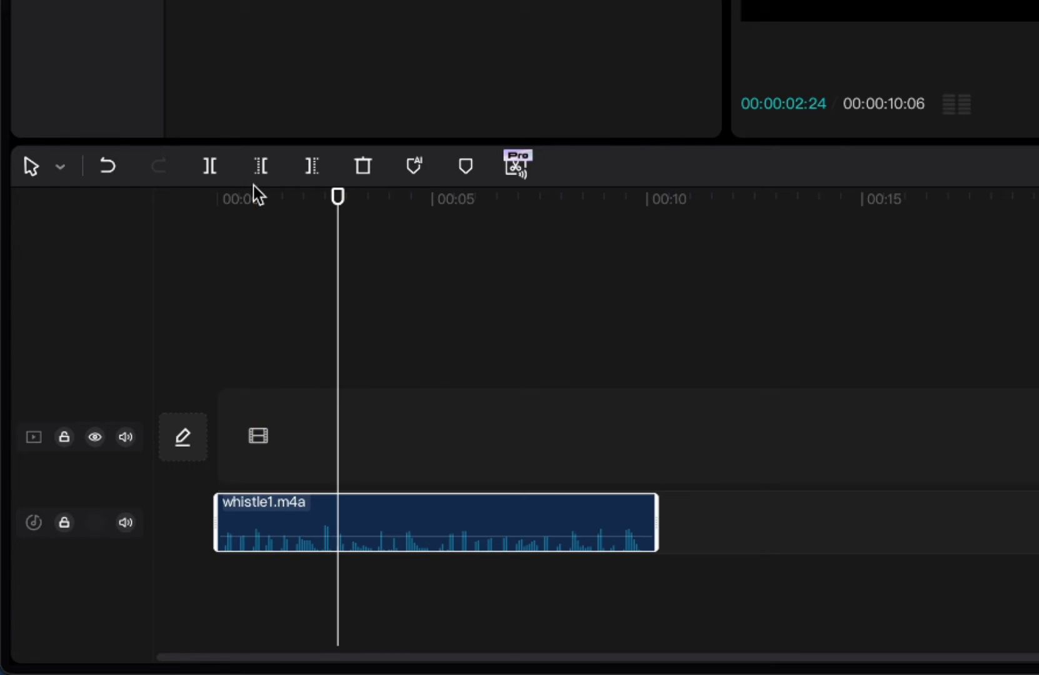
click(179, 193)
key(space)
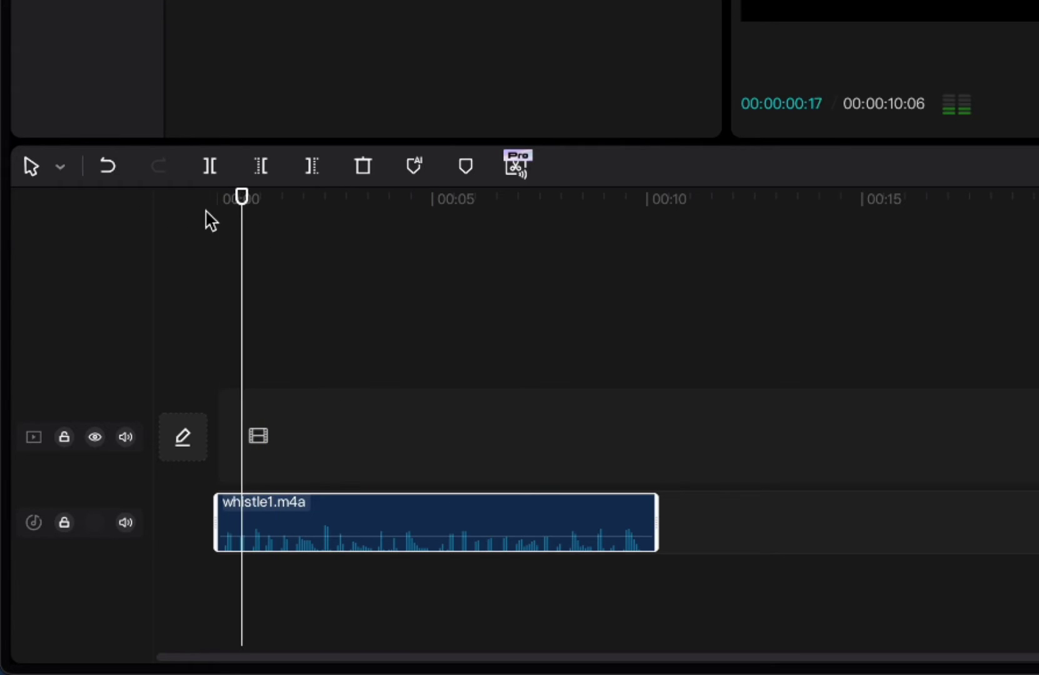
- Split the clip at 5 seconds and delete the part after it
click(432, 198)
key(b)
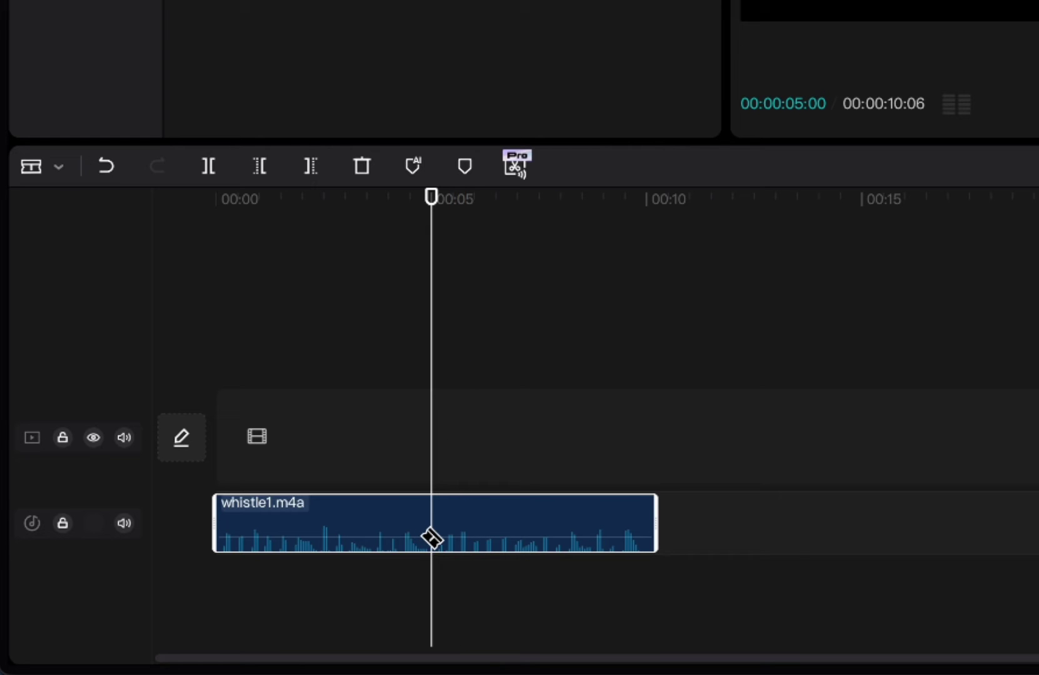
click(432, 538)
key(Delete)
key(a)
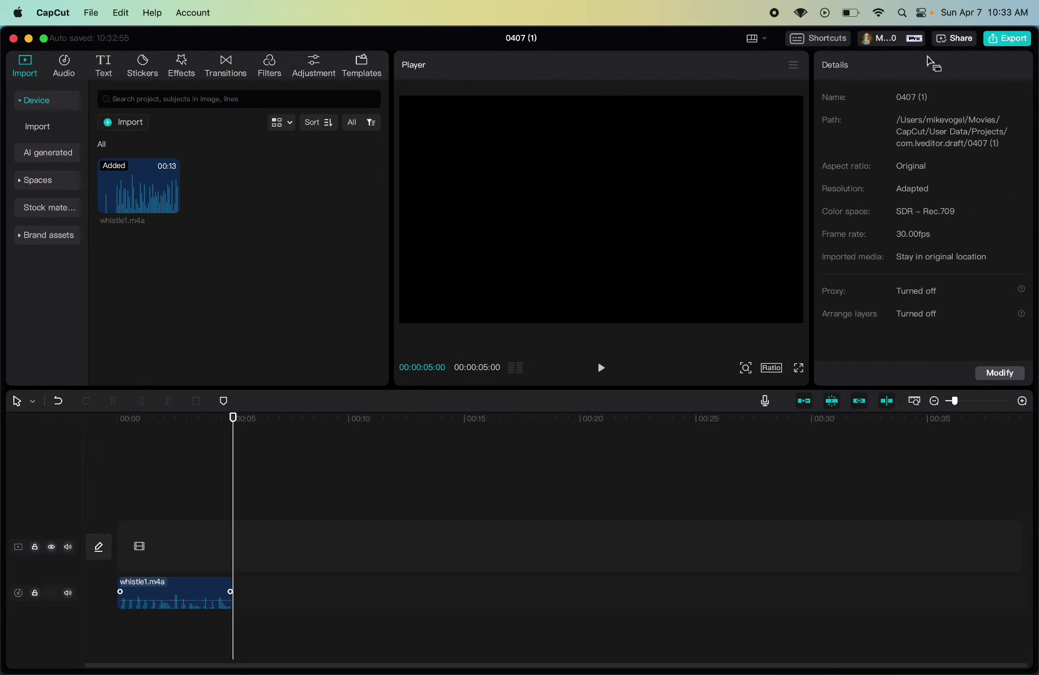
- Generate from whistle.MP3 with prompt 'cinematic symphonic soundtrack' at 60% input strength
click(1005, 41)
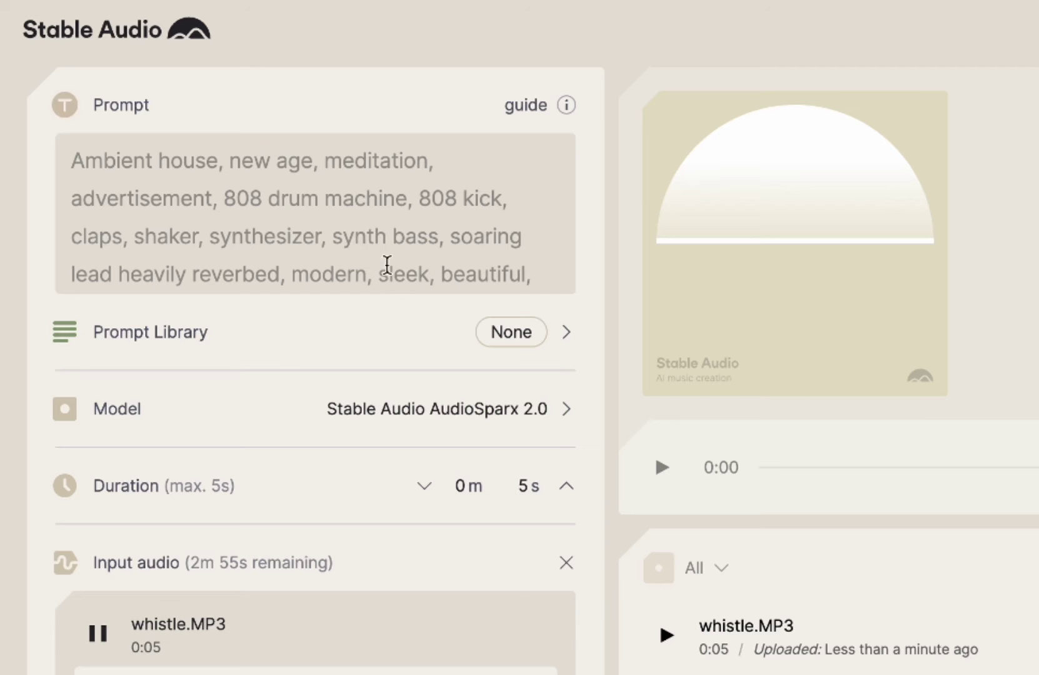
click(304, 216)
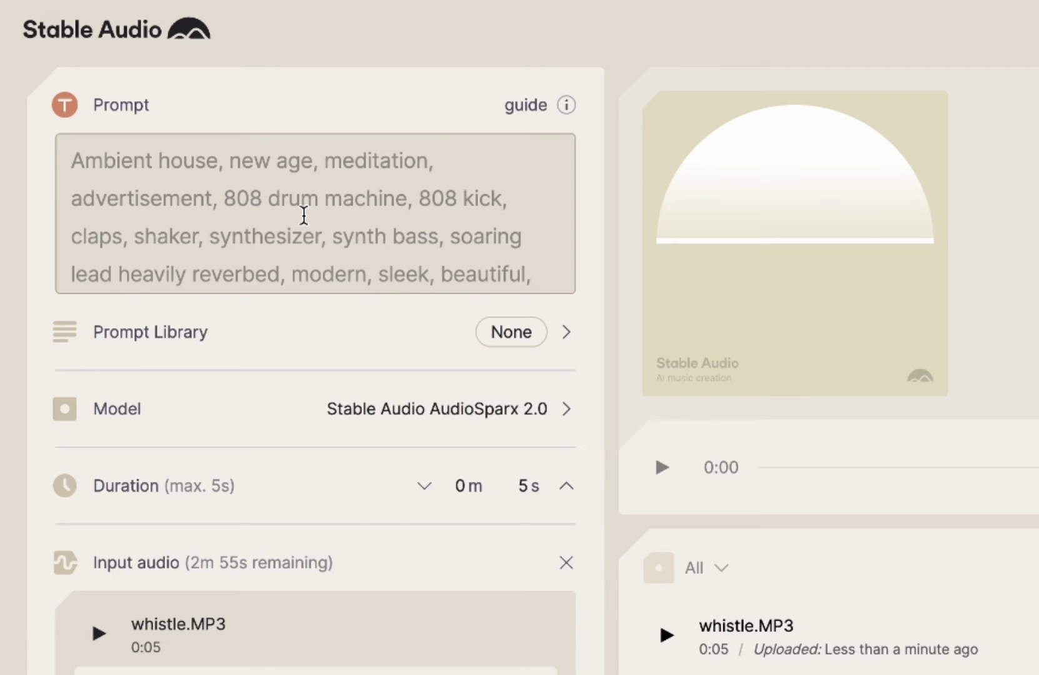
text(cinematic symphonic soundtrack)
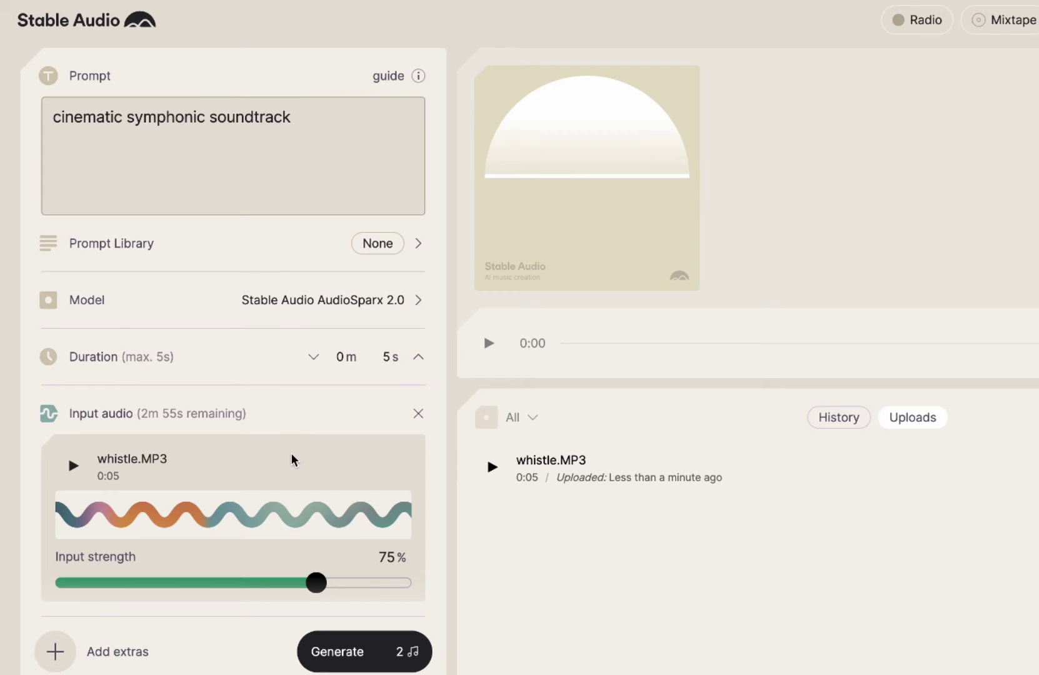
drag(319, 586, 267, 586)
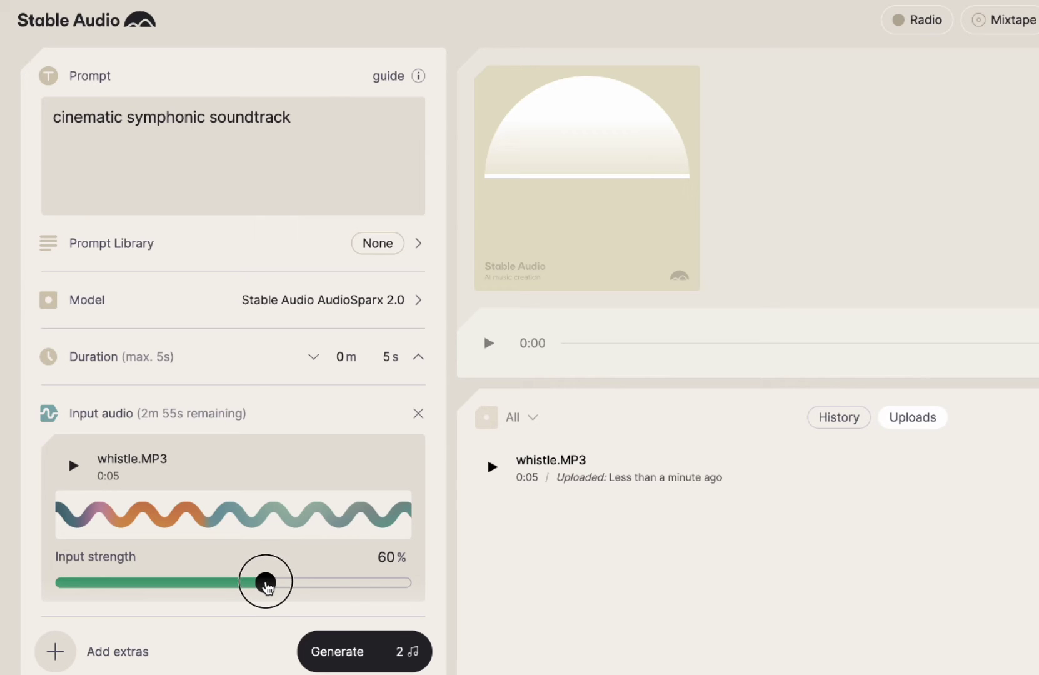
click(359, 666)
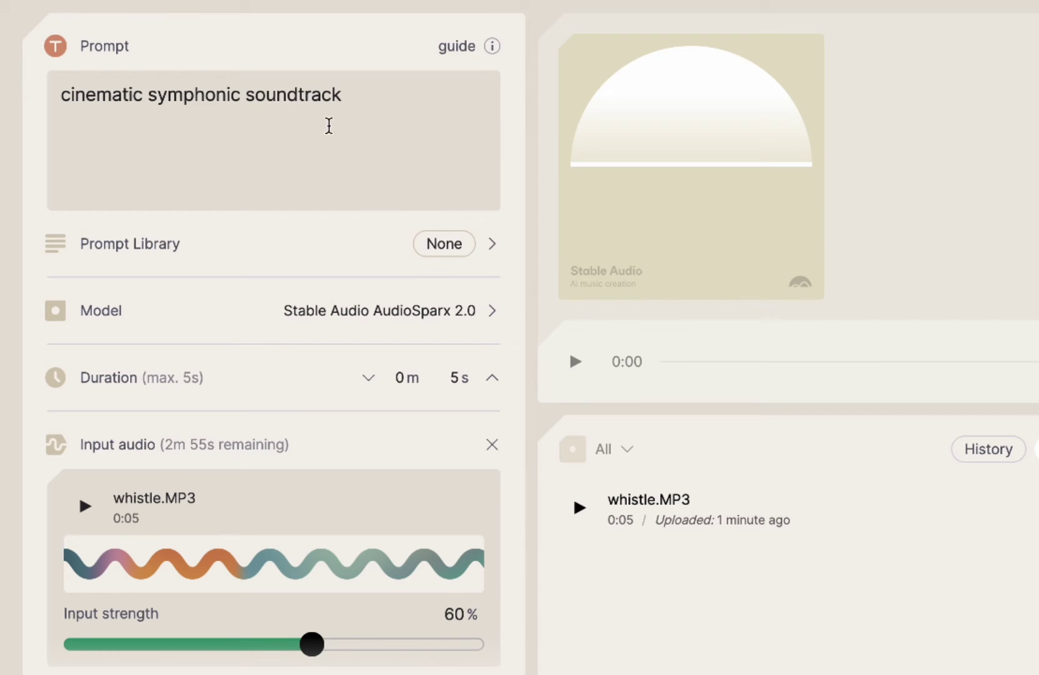
- Select the generated track's 'cinematic symphonic soundtrack' prompt text, then deselect it
click(285, 95)
drag(369, 105, 0, 110)
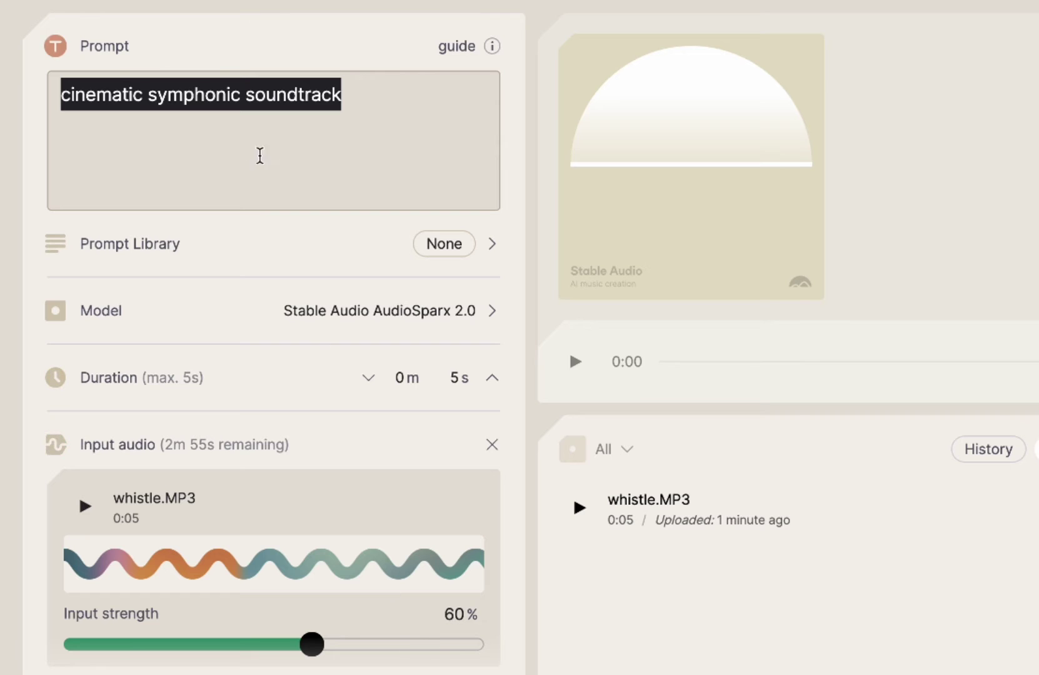
click(188, 129)
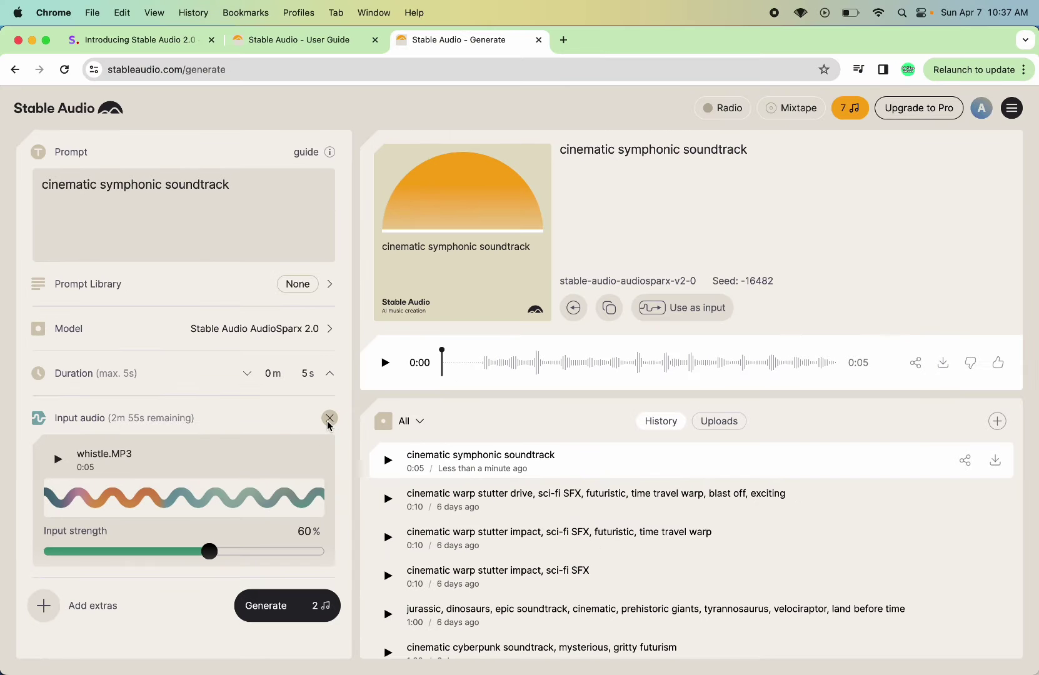
- Remove whistle.MP3 from the input audio and choose Record as the new source
click(422, 379)
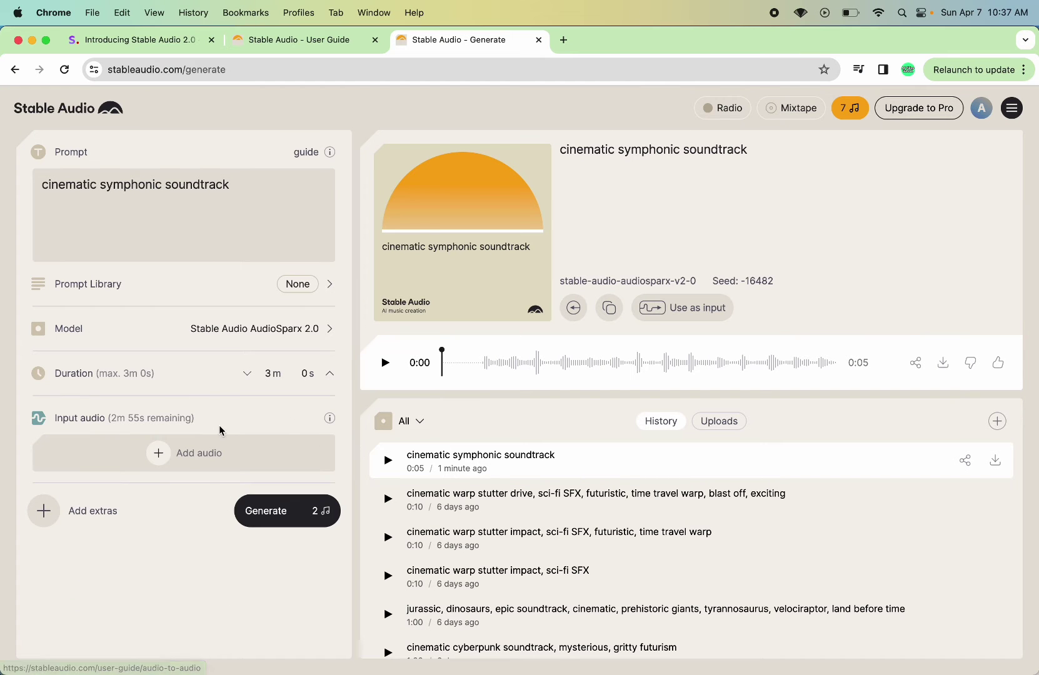
click(173, 454)
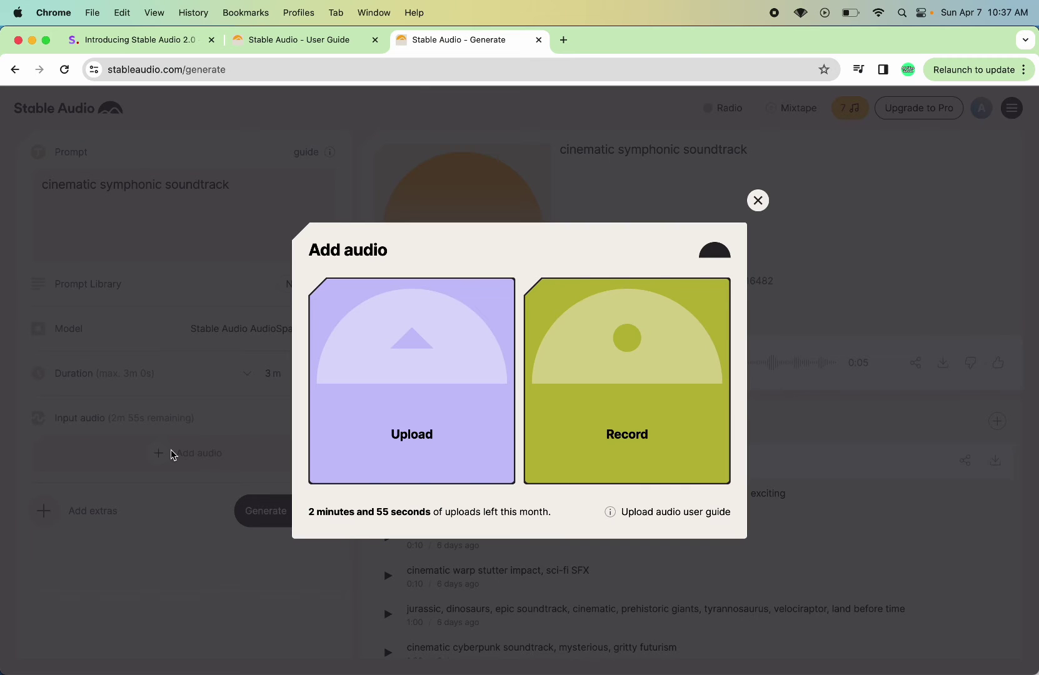
click(610, 428)
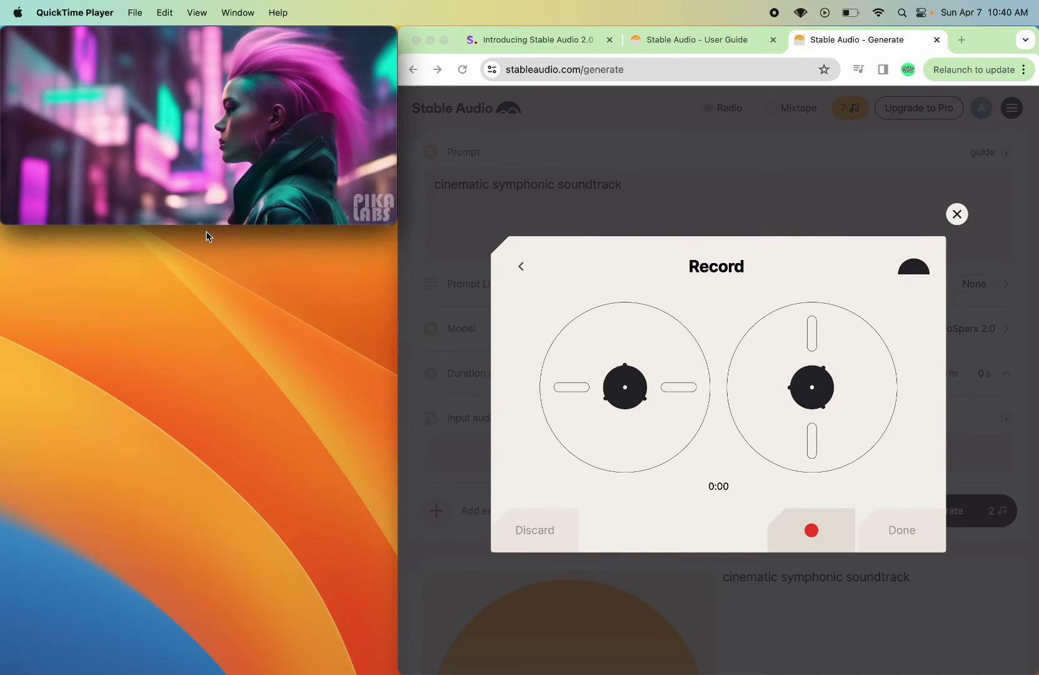
- Record the video's soundtrack, discard the 7-second take, and capture an 18-second take
mouse_move(161, 191)
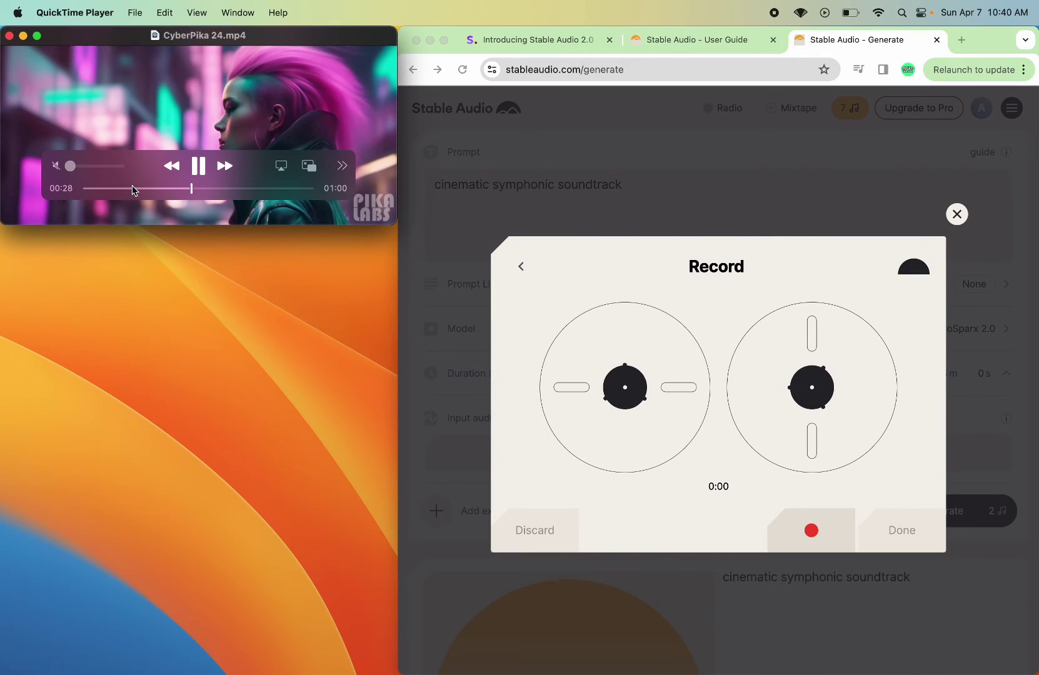
drag(127, 194, 103, 192)
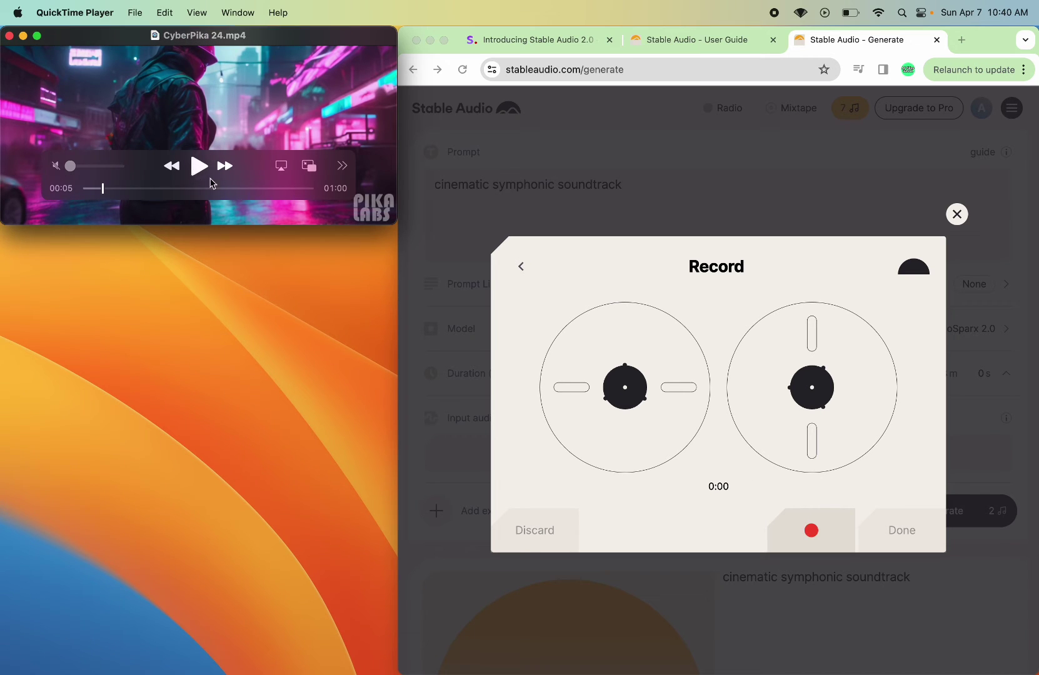
click(812, 531)
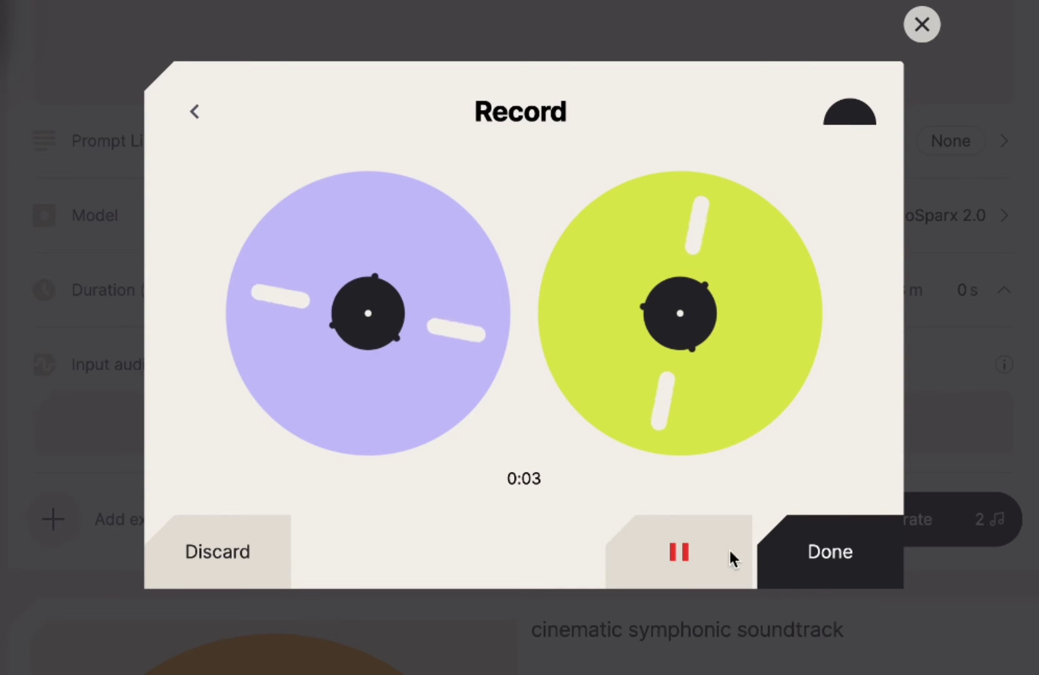
click(827, 560)
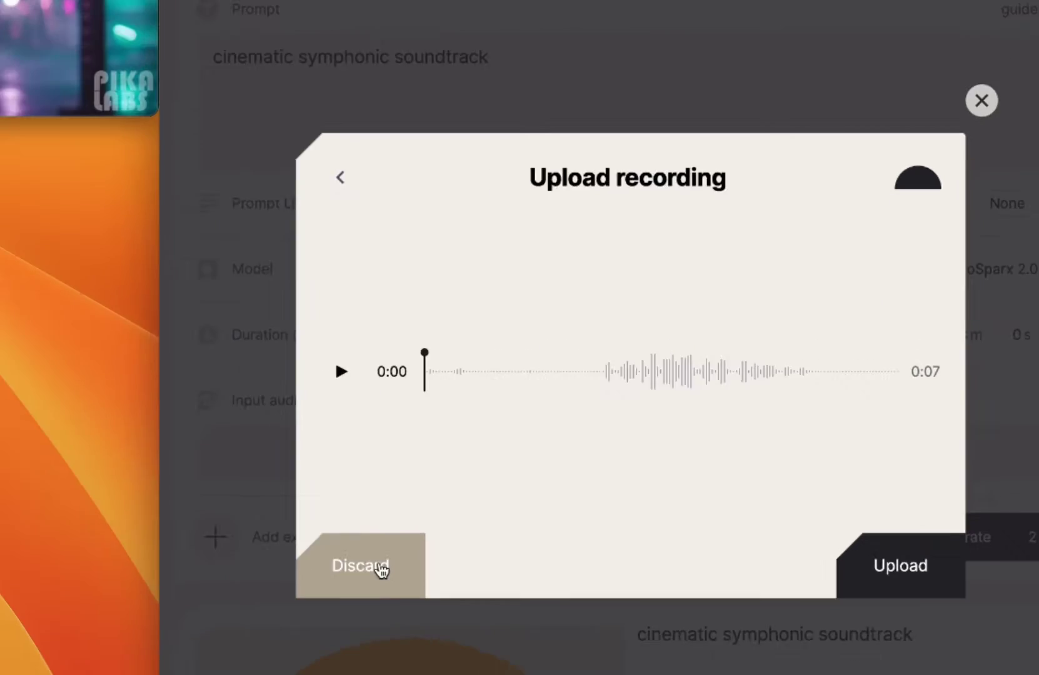
click(210, 601)
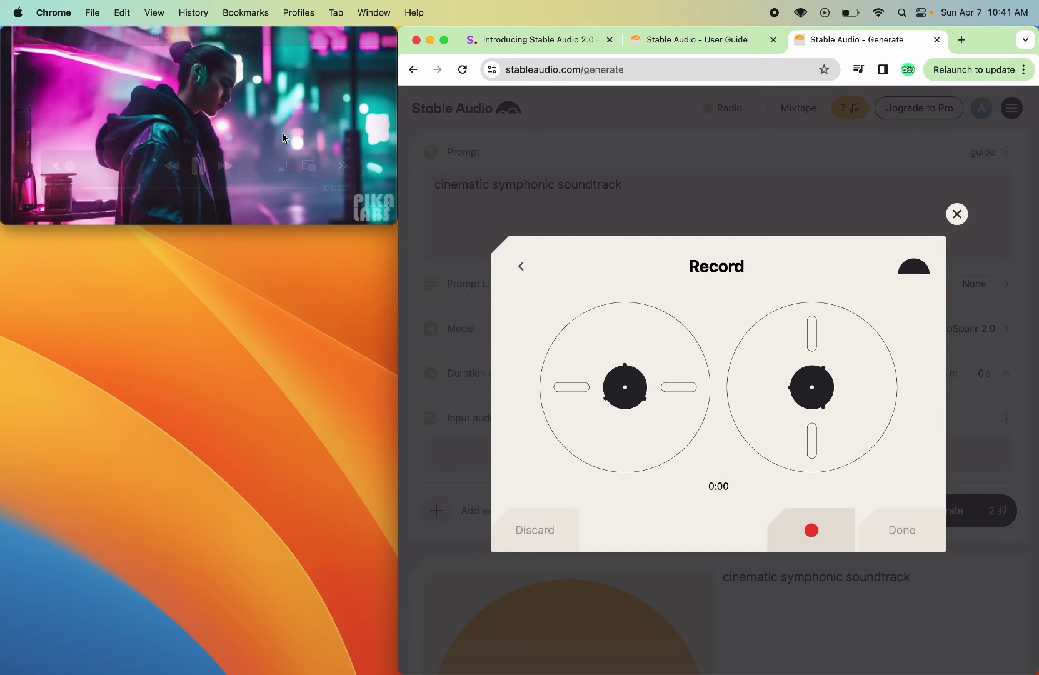
drag(135, 189, 94, 192)
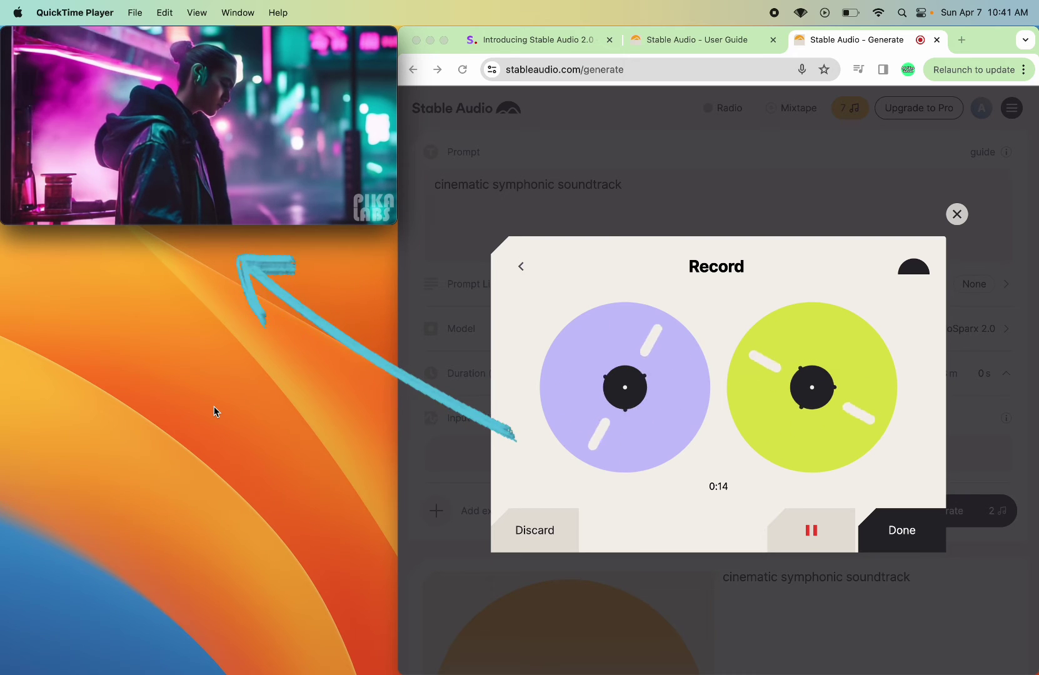
click(888, 527)
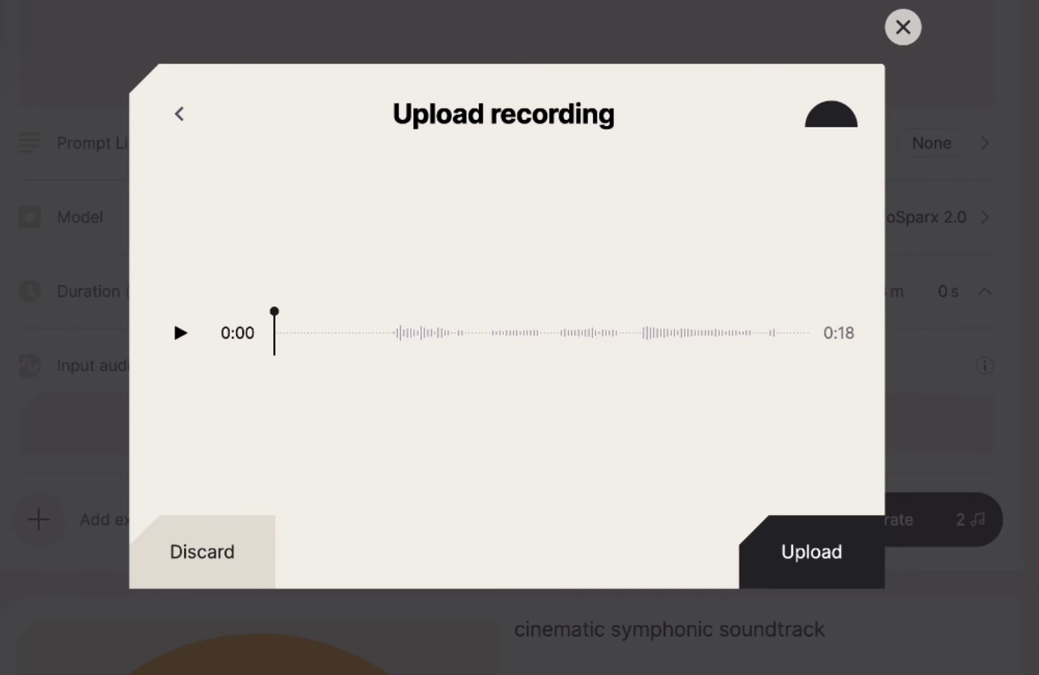
- Upload the 18-second take at 55% strength with prompt 'synthwave cyberpunk movie soundtrack'
click(183, 333)
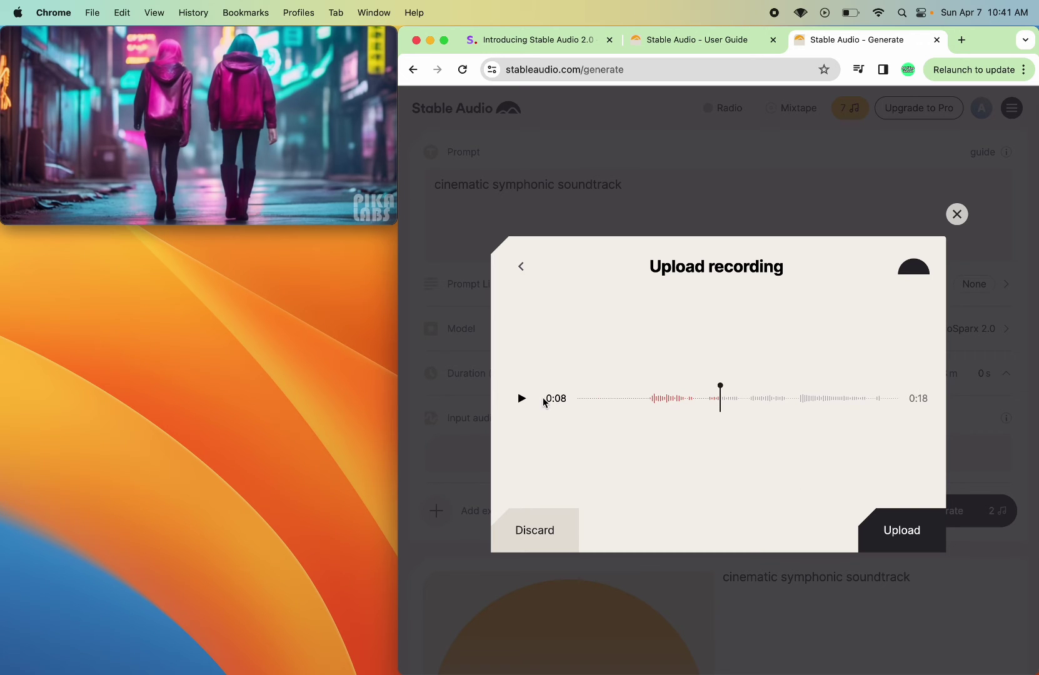
click(898, 532)
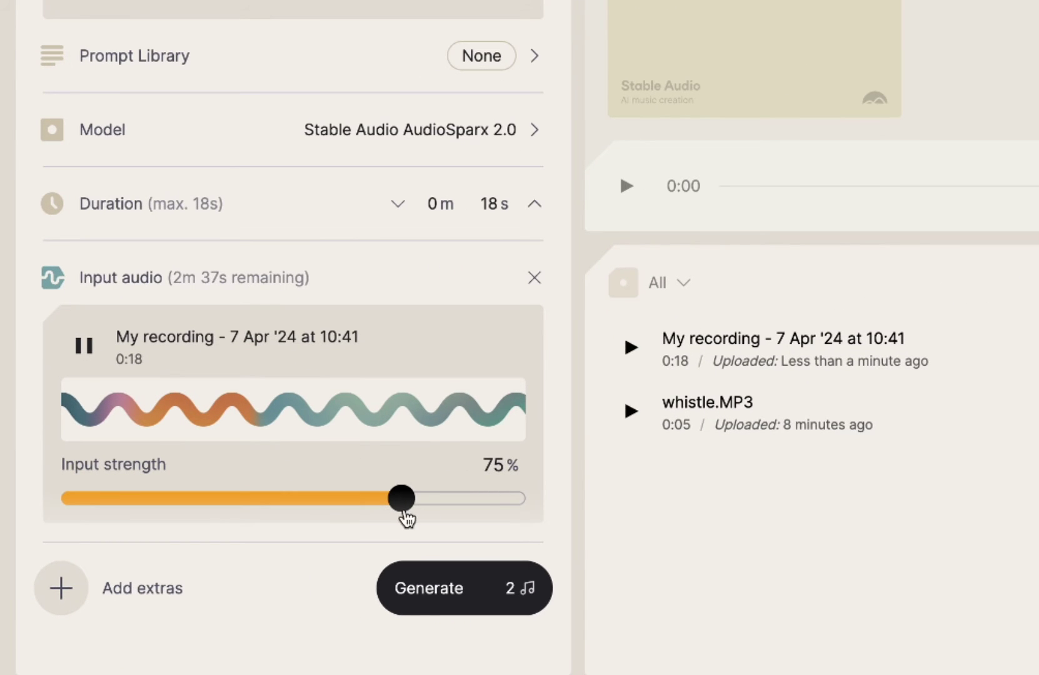
drag(398, 499, 338, 492)
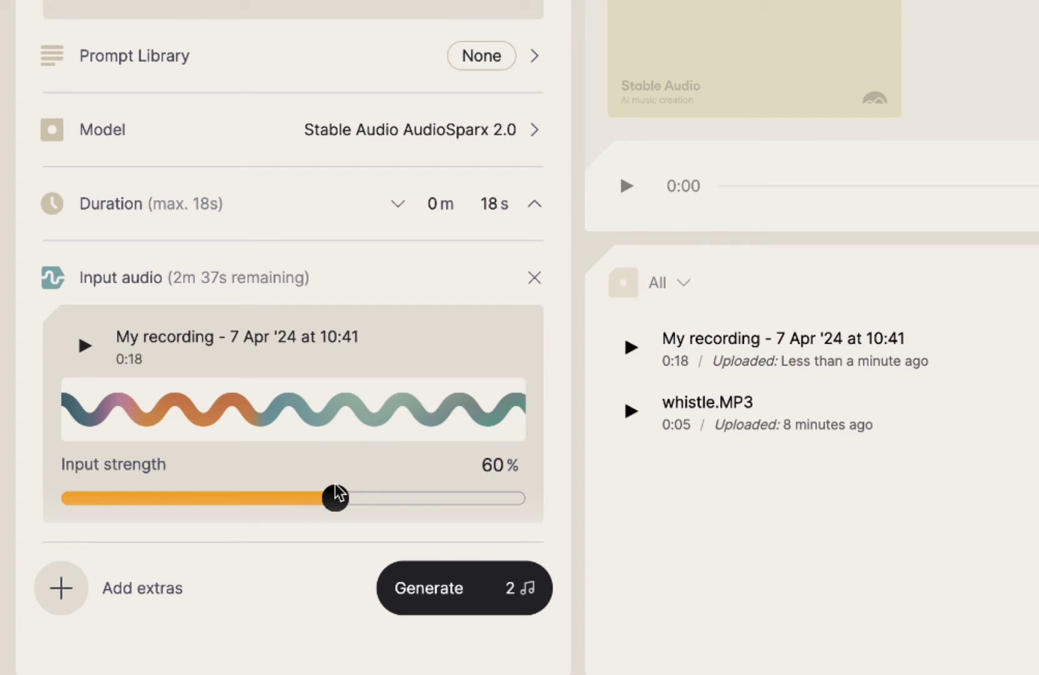
drag(337, 502, 316, 510)
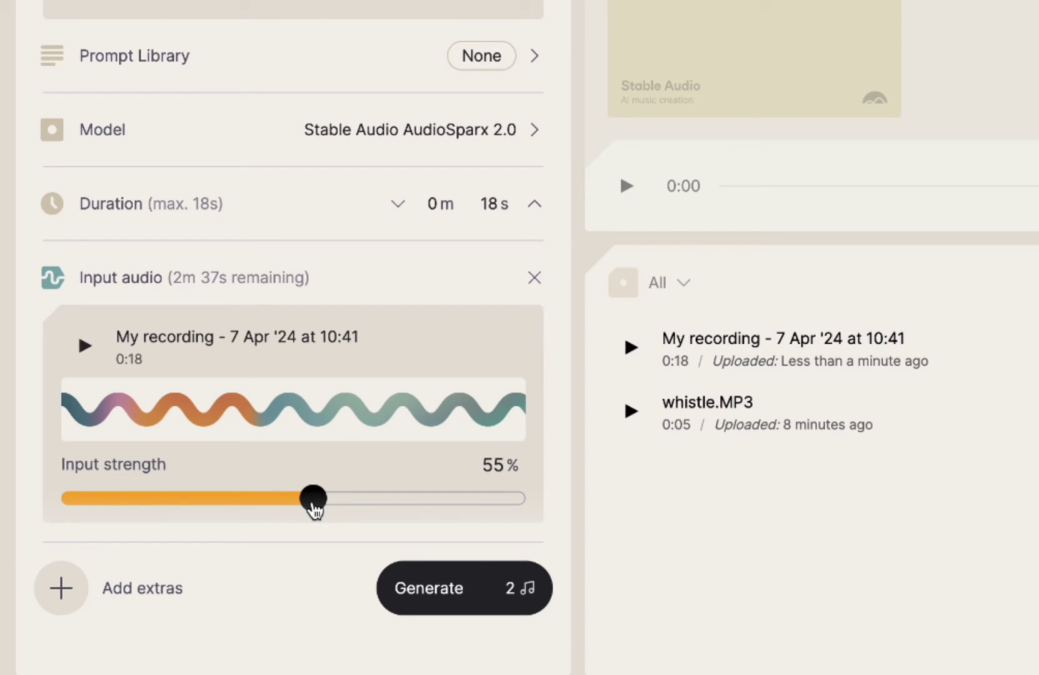
text(wa)
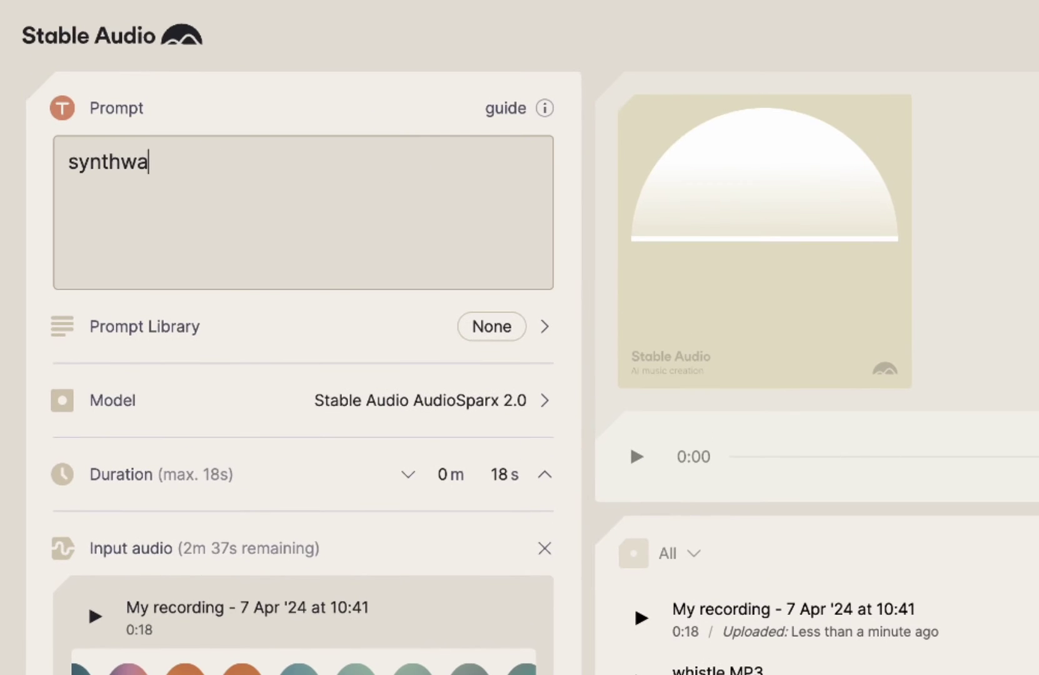
text(ve cyberpunk movie soun)
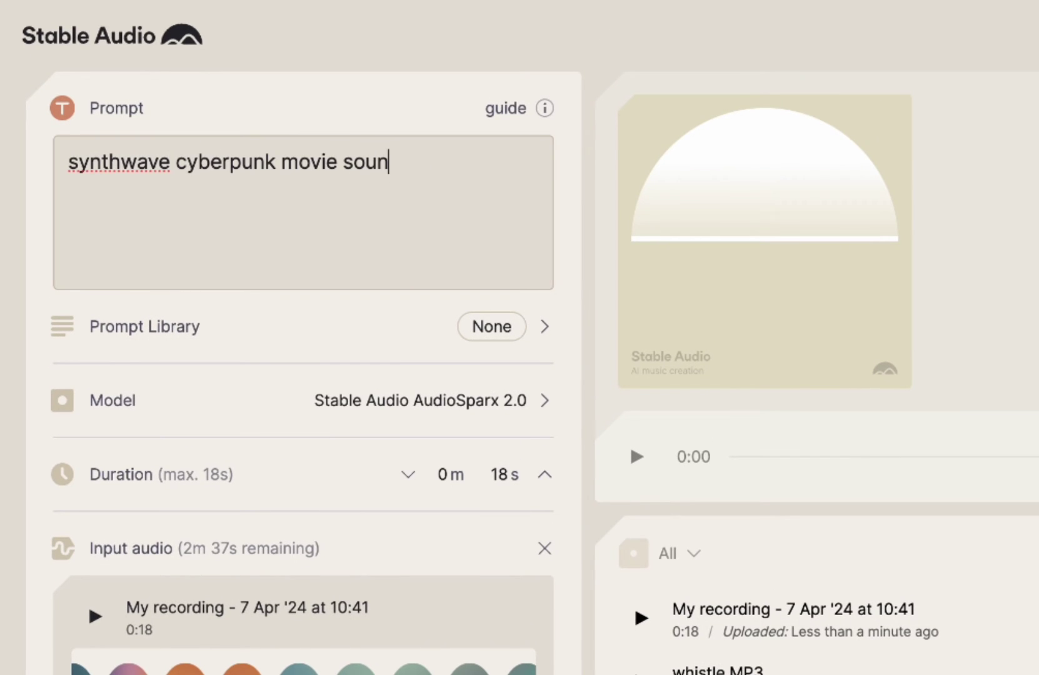
text(dtrack)
scroll(500, 550, down, 4)
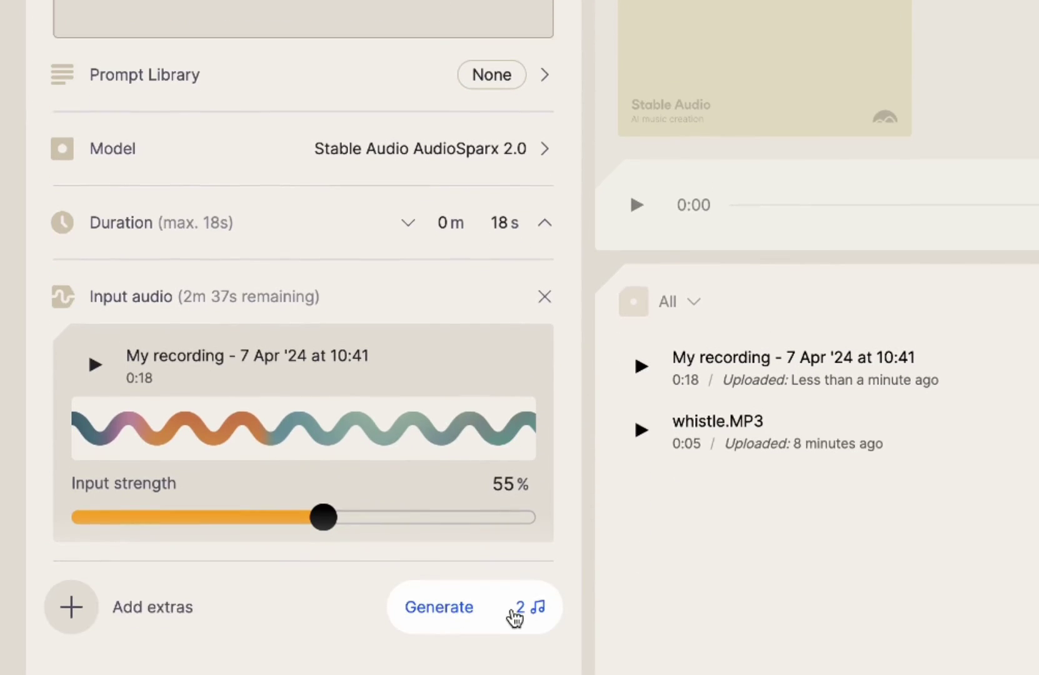
- Generate the synthwave cyberpunk soundtrack, briefly setting whistle.MP3 as input, then clearing the input audio
click(502, 590)
click(483, 303)
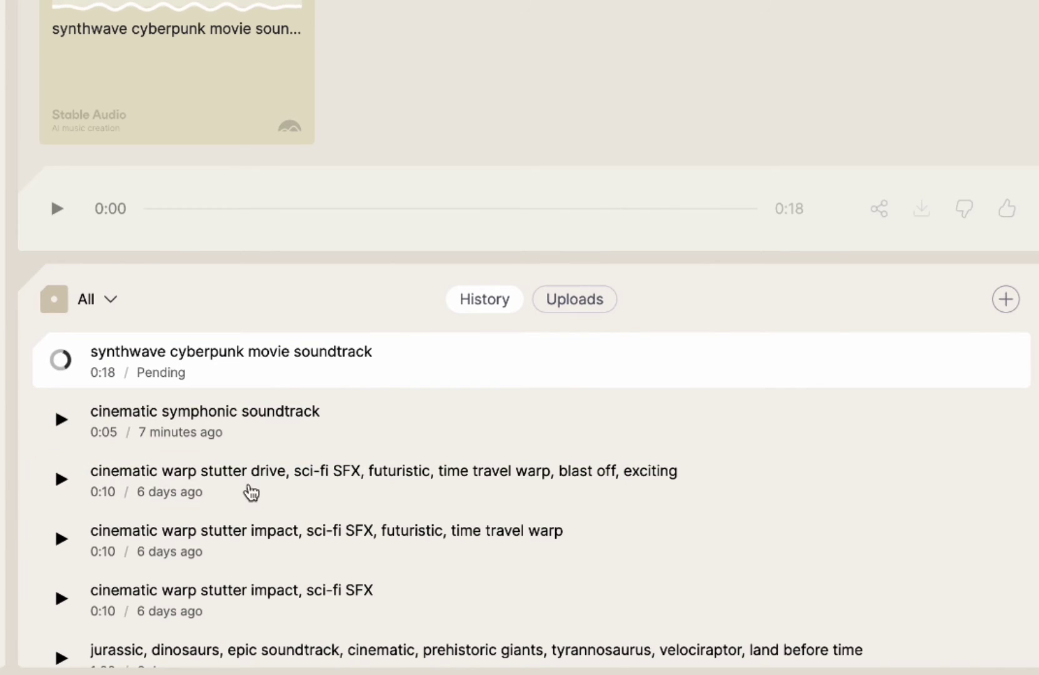
click(573, 305)
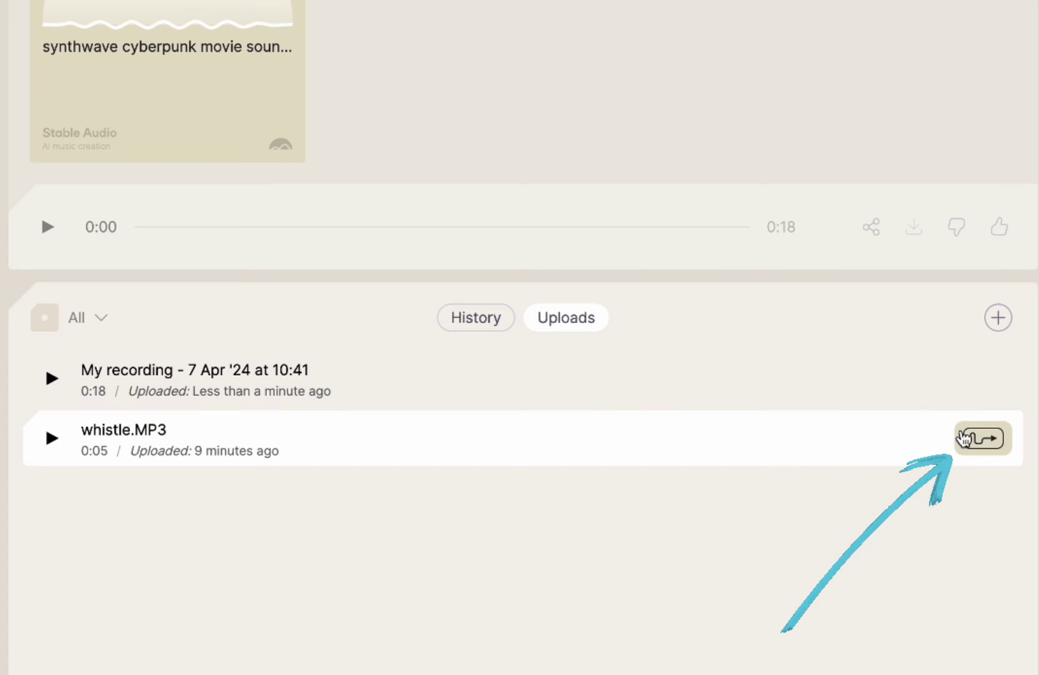
click(989, 438)
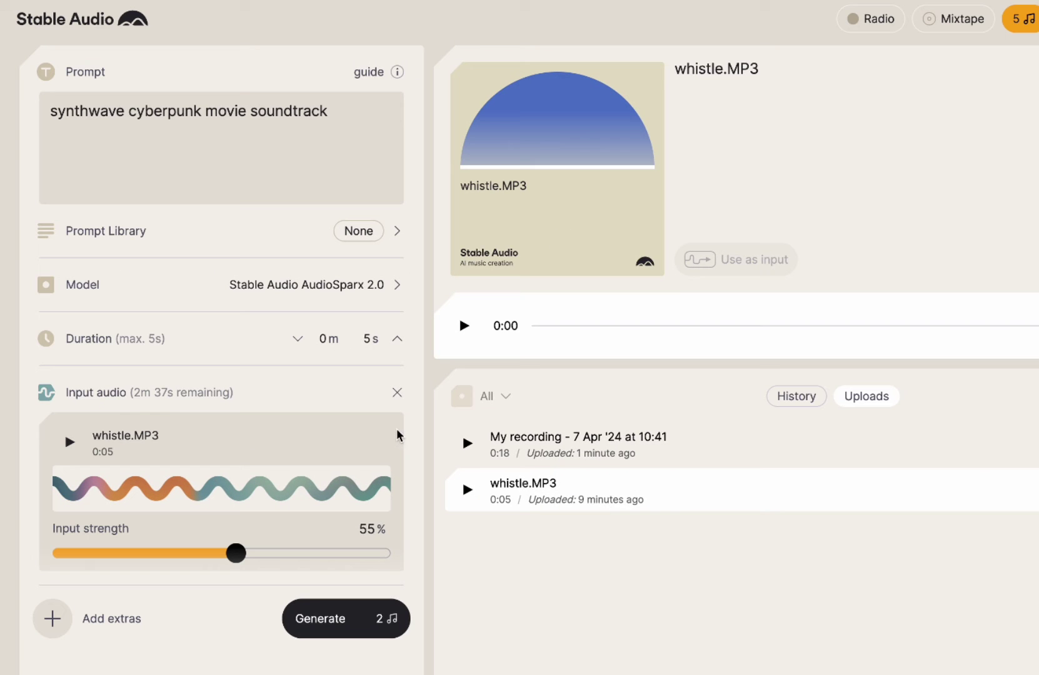
click(397, 394)
click(801, 399)
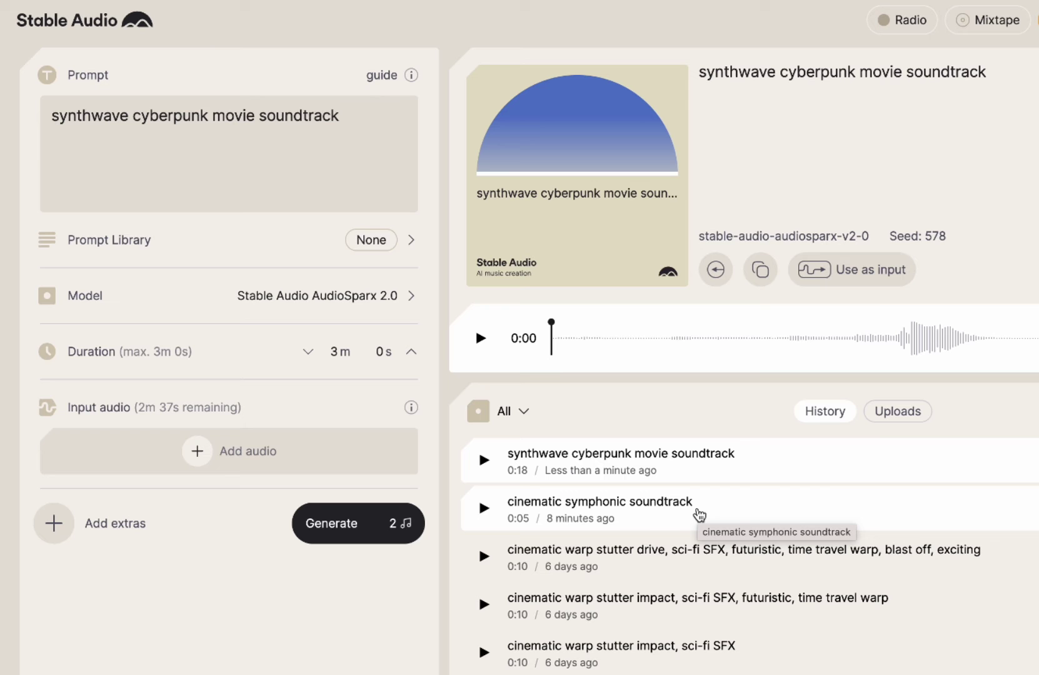
- Use the 18-second whistle recording as input audio and generate synthwave cyberpunk tracks at 75% strength
click(898, 410)
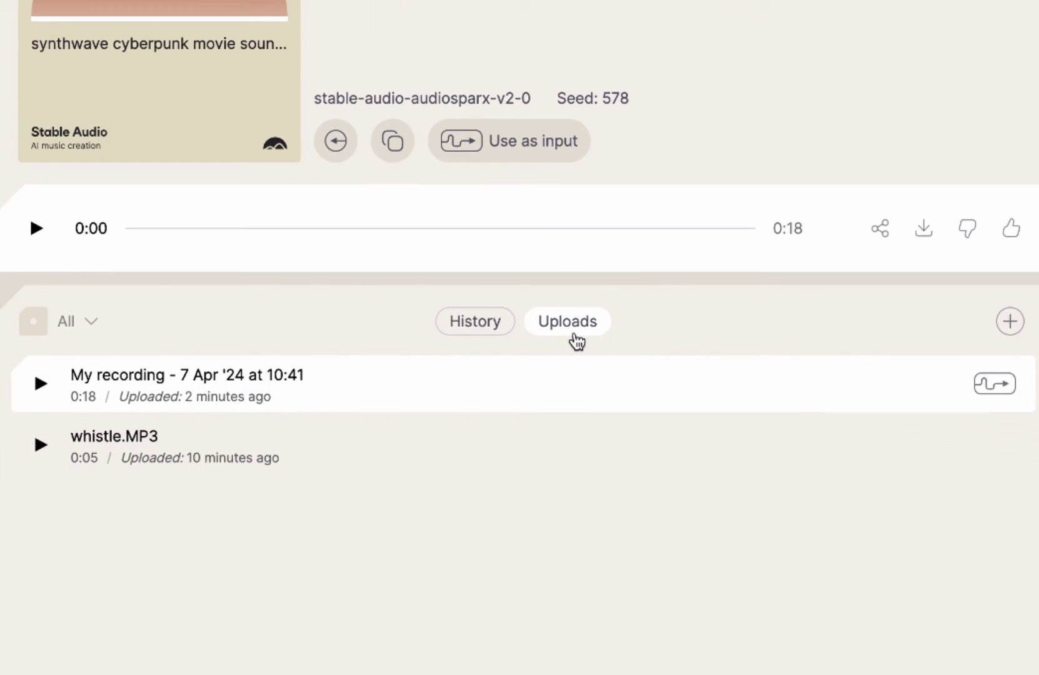
click(1000, 394)
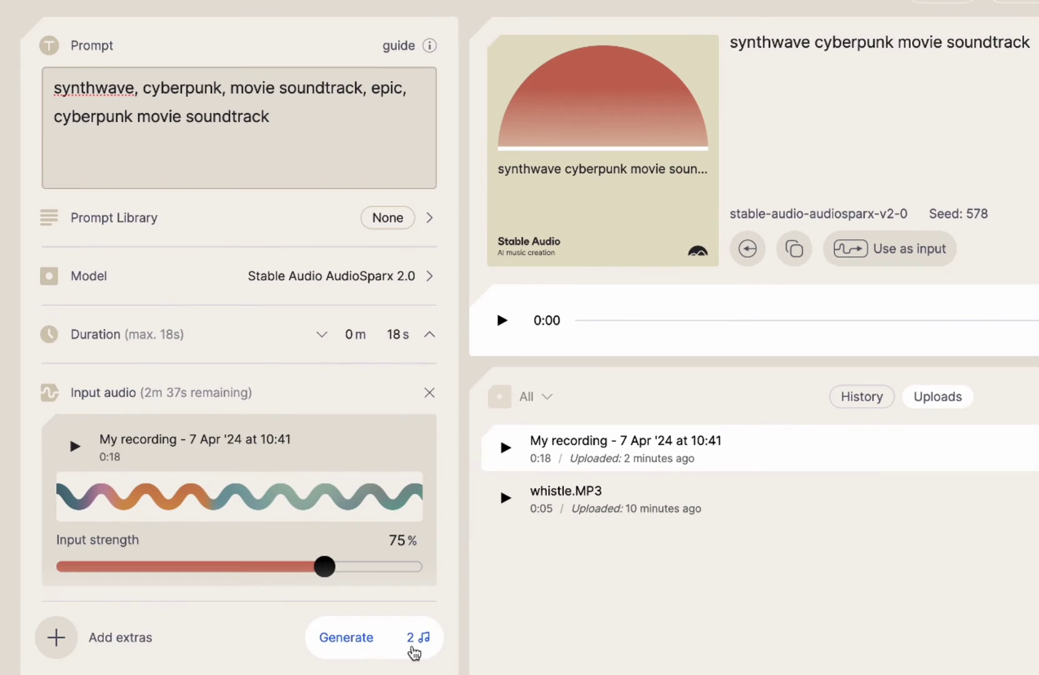
click(392, 637)
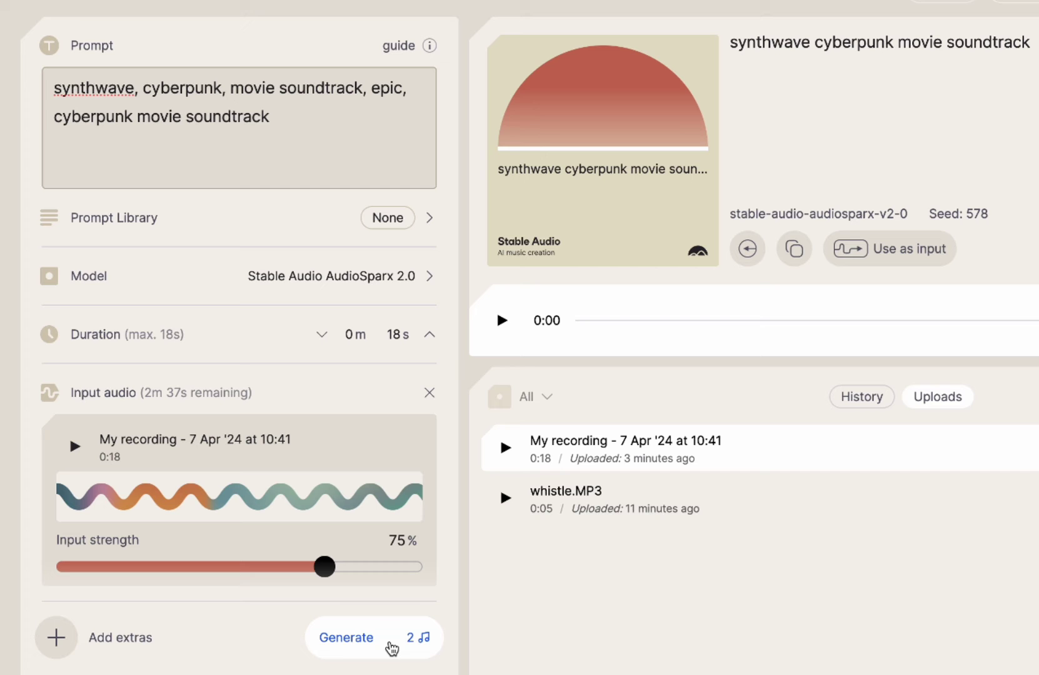
click(392, 647)
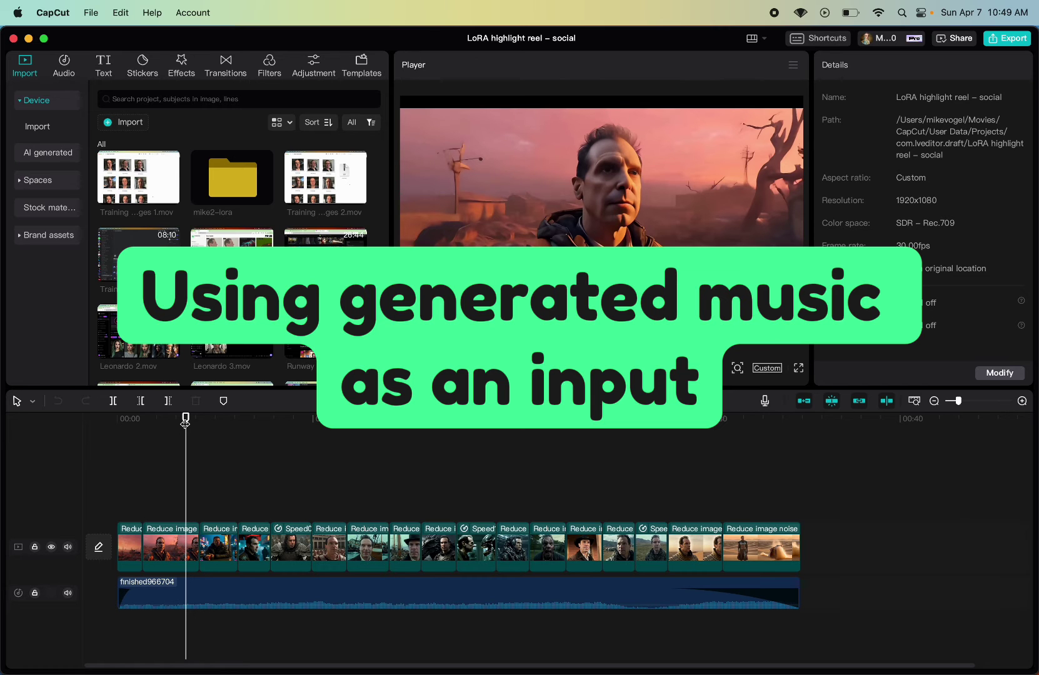
- Select the soundtrack clip and return the playhead to the start of the edit
drag(186, 423, 627, 379)
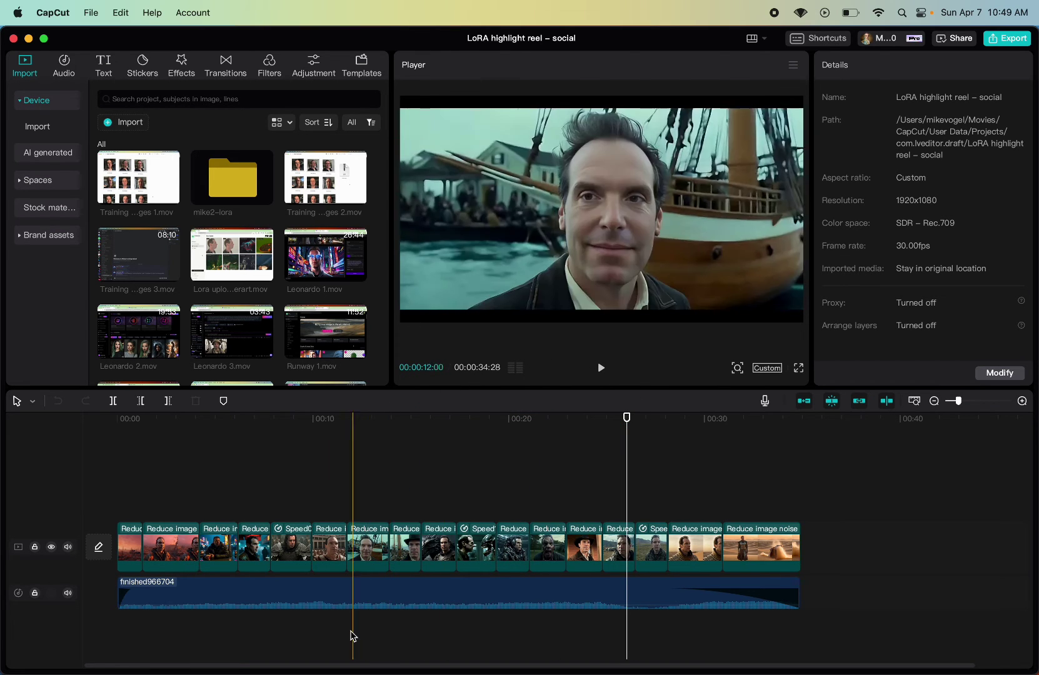
click(338, 602)
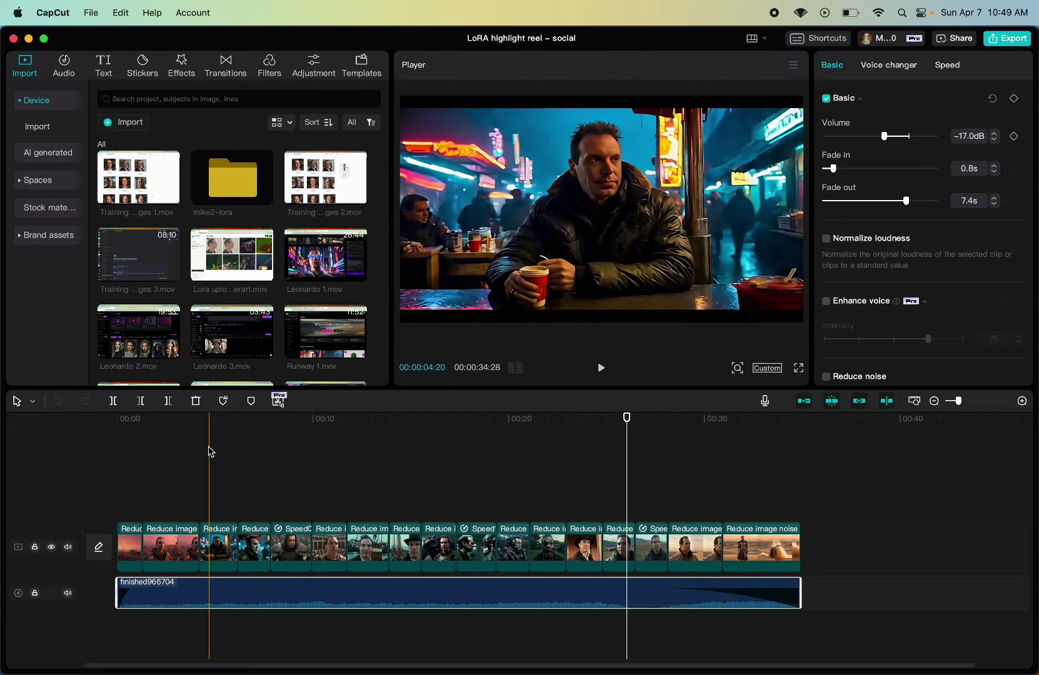
click(125, 427)
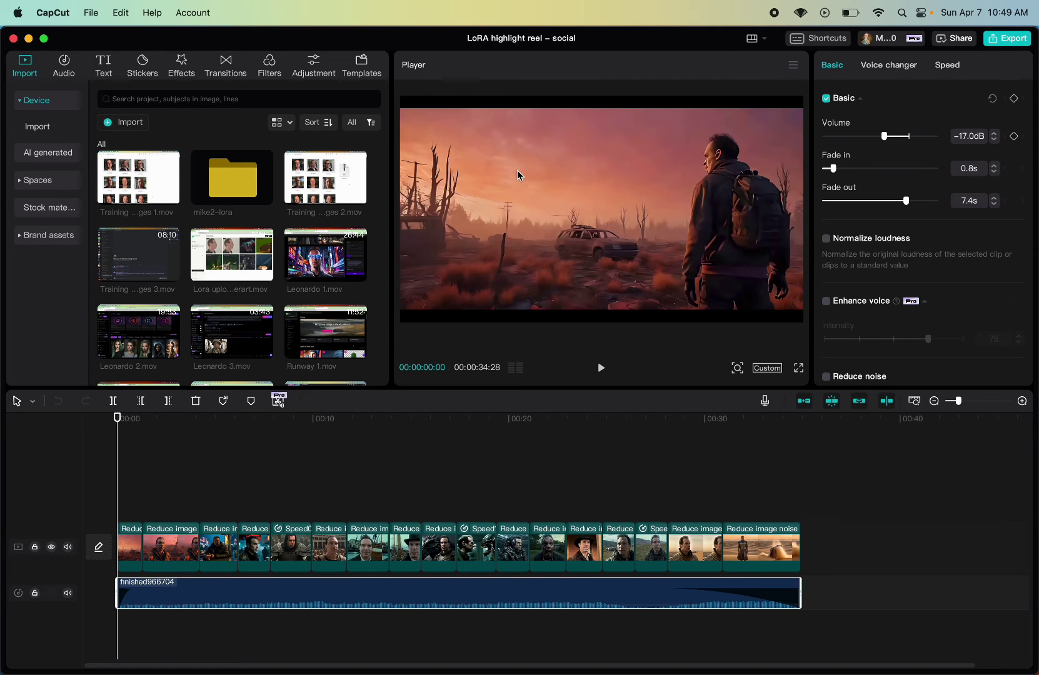
- Bring up the export settings and select the whole export file name
click(1009, 38)
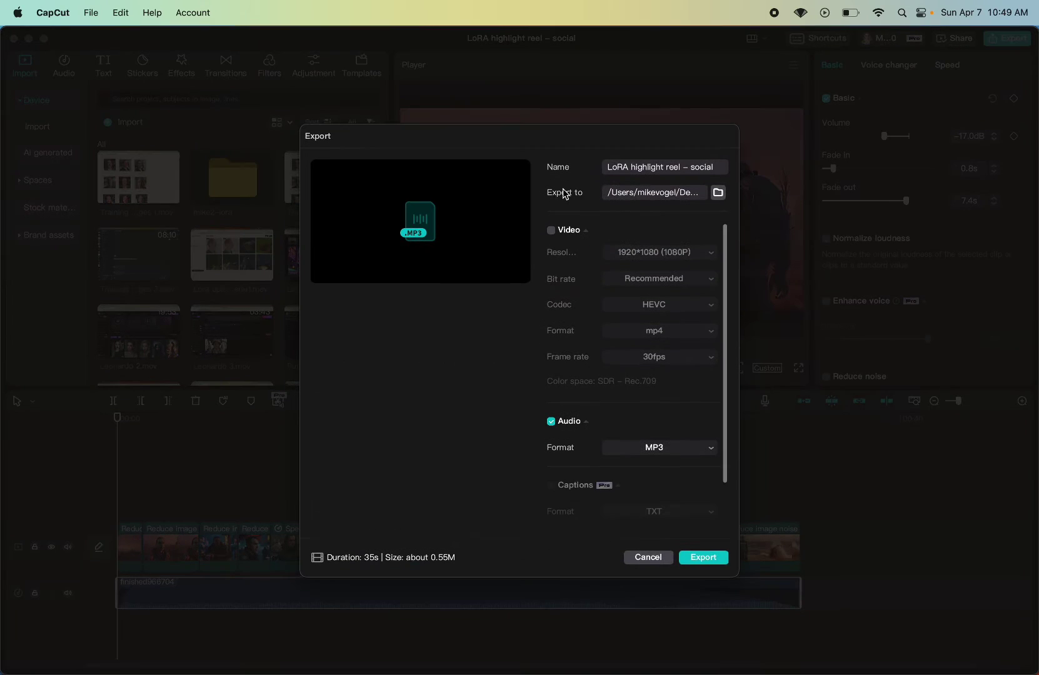
double_click(697, 168)
key(super+a)
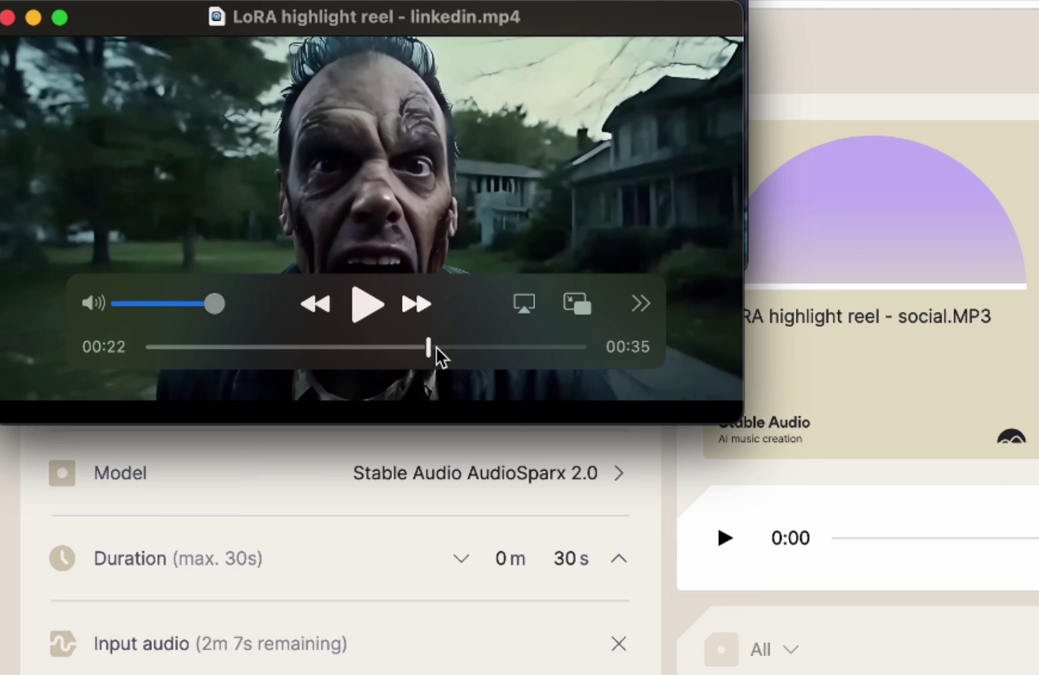
drag(441, 354, 583, 349)
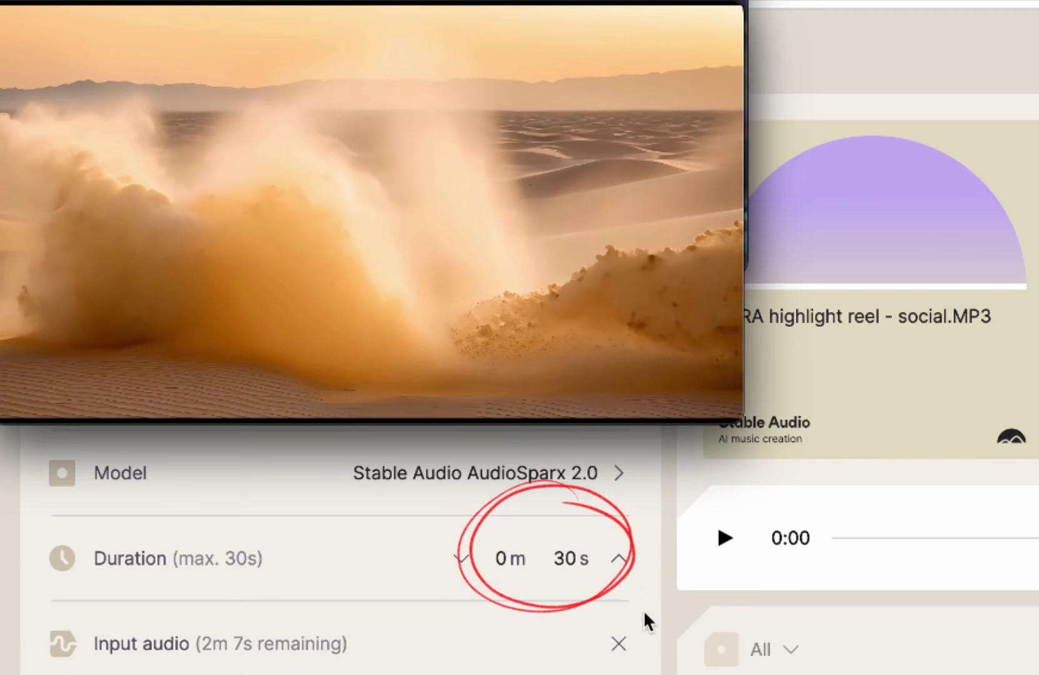
mouse_move(429, 223)
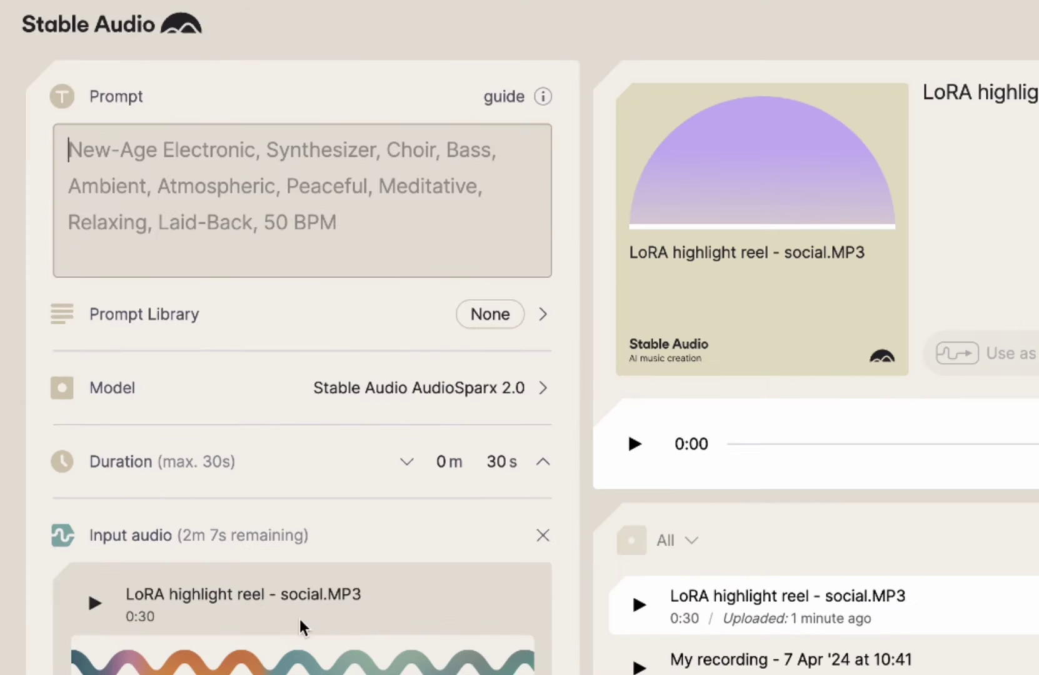
- Preview the Chillhop, Calm, Trip Hop and Warm presets in the Prompt Library
click(547, 319)
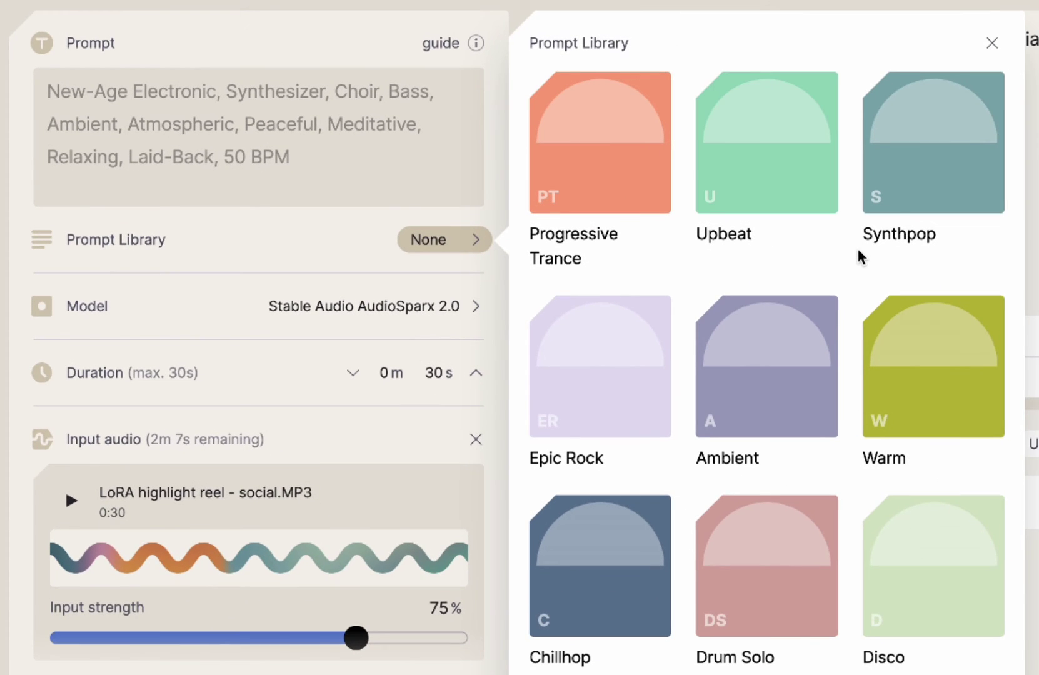
scroll(858, 250, down, 5)
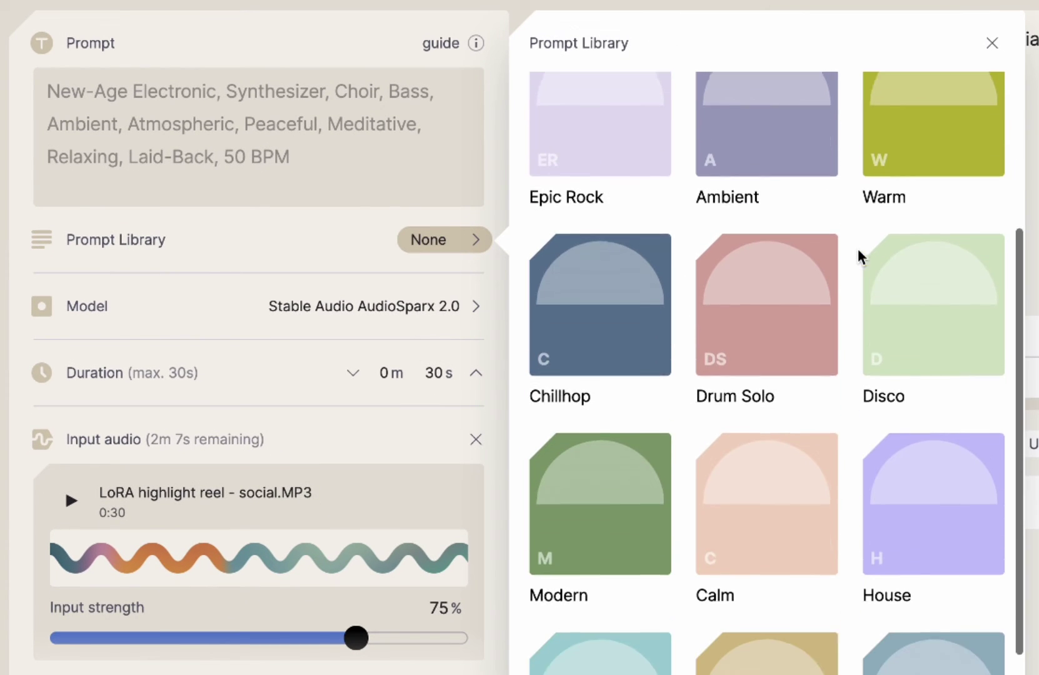
mouse_move(601, 242)
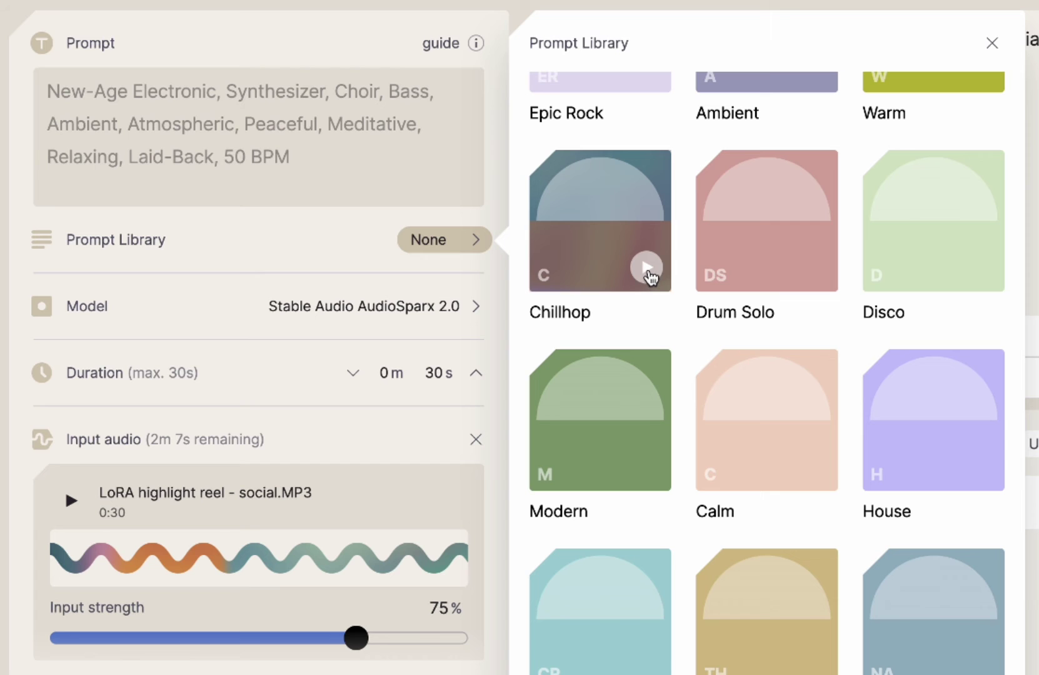
click(647, 269)
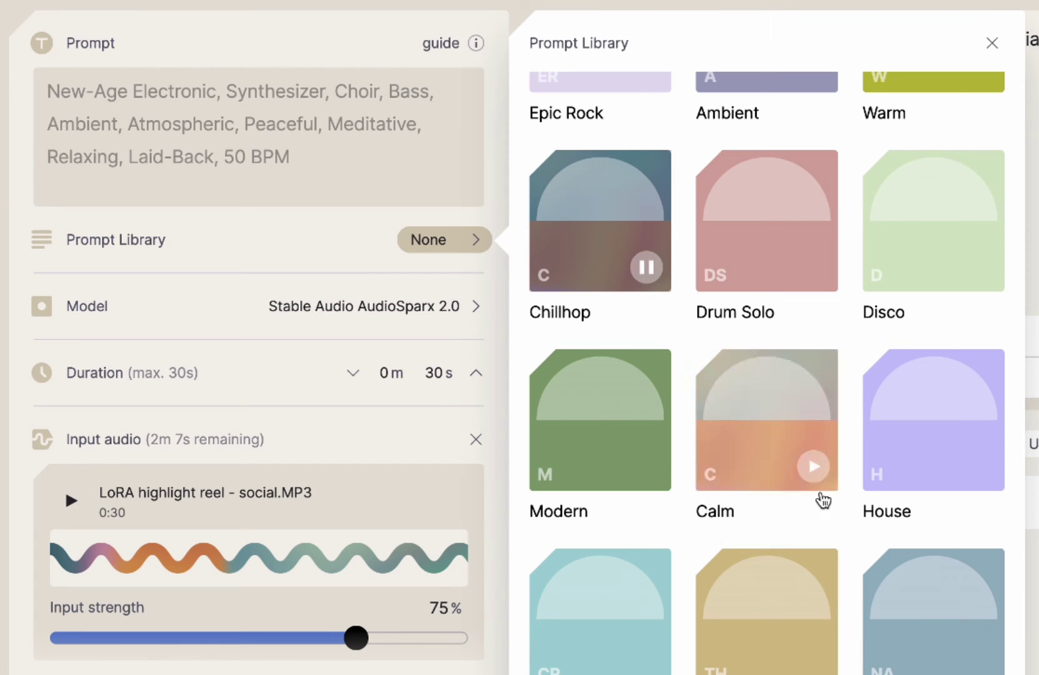
click(815, 470)
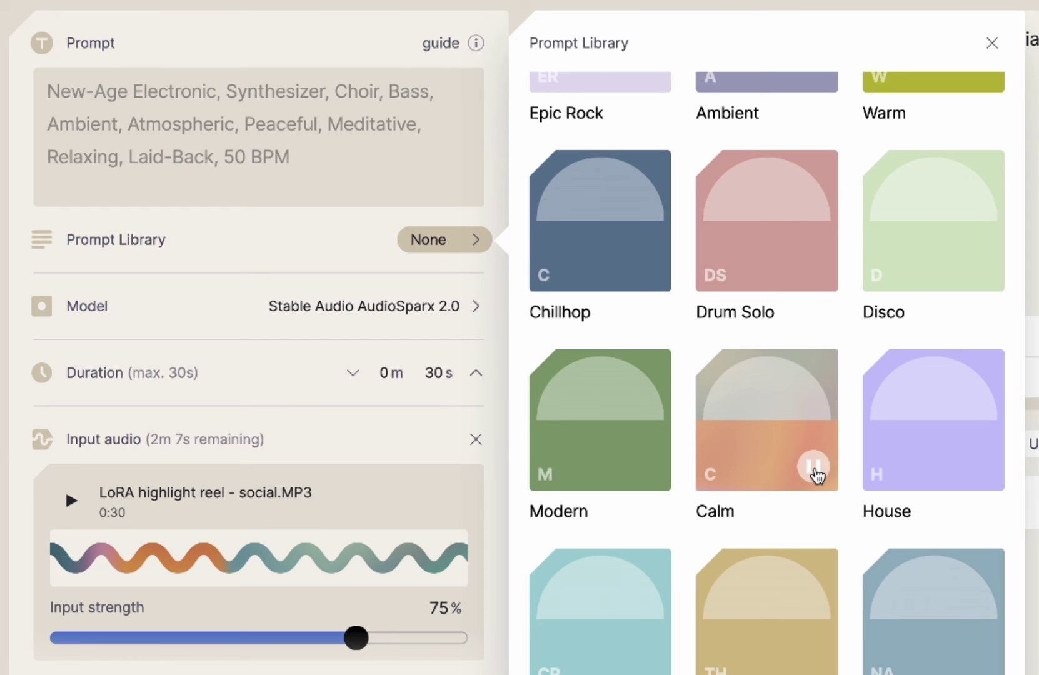
scroll(816, 475, down, 3)
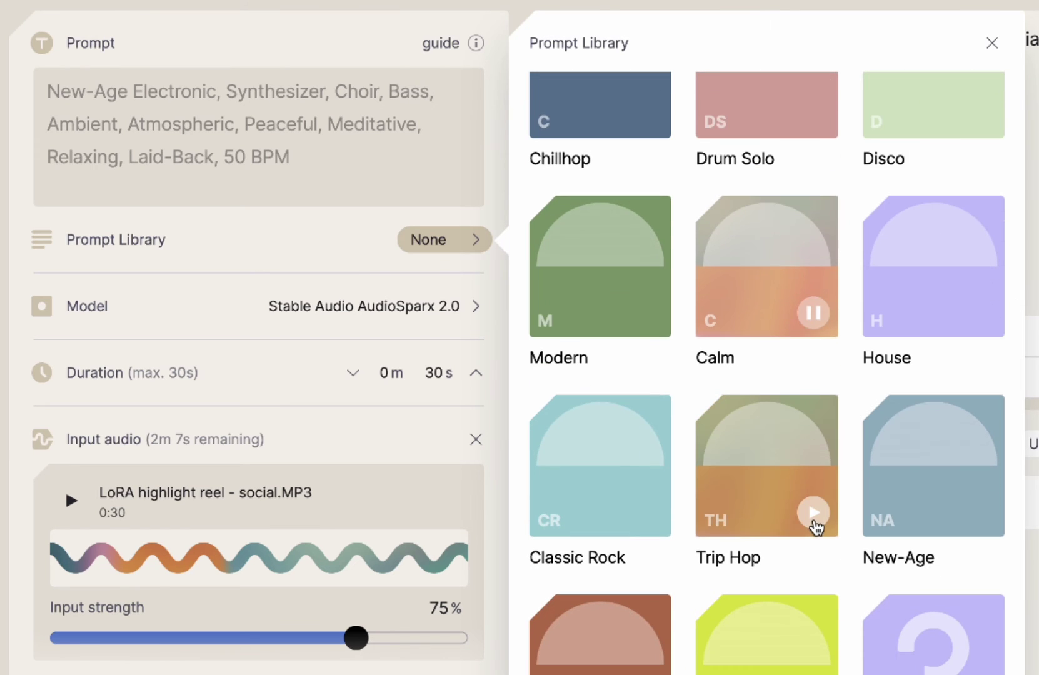
click(814, 520)
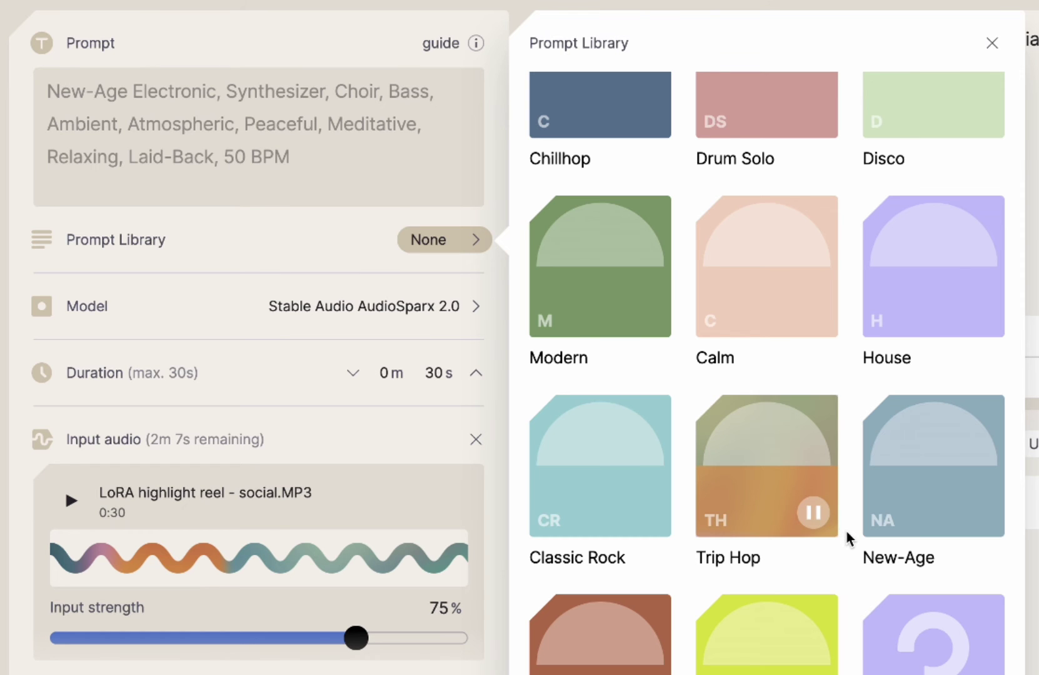
scroll(847, 531, up, 10)
click(915, 385)
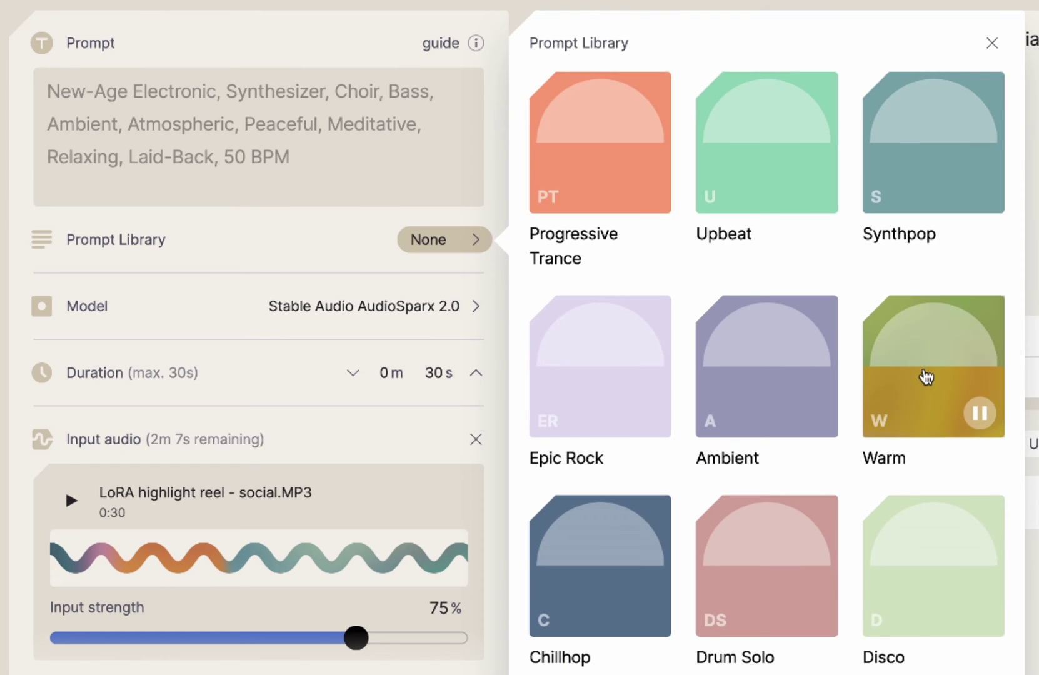
click(979, 413)
- Load the Warm preset, try Upbeat and Synthpop, then settle back on Warm
click(927, 405)
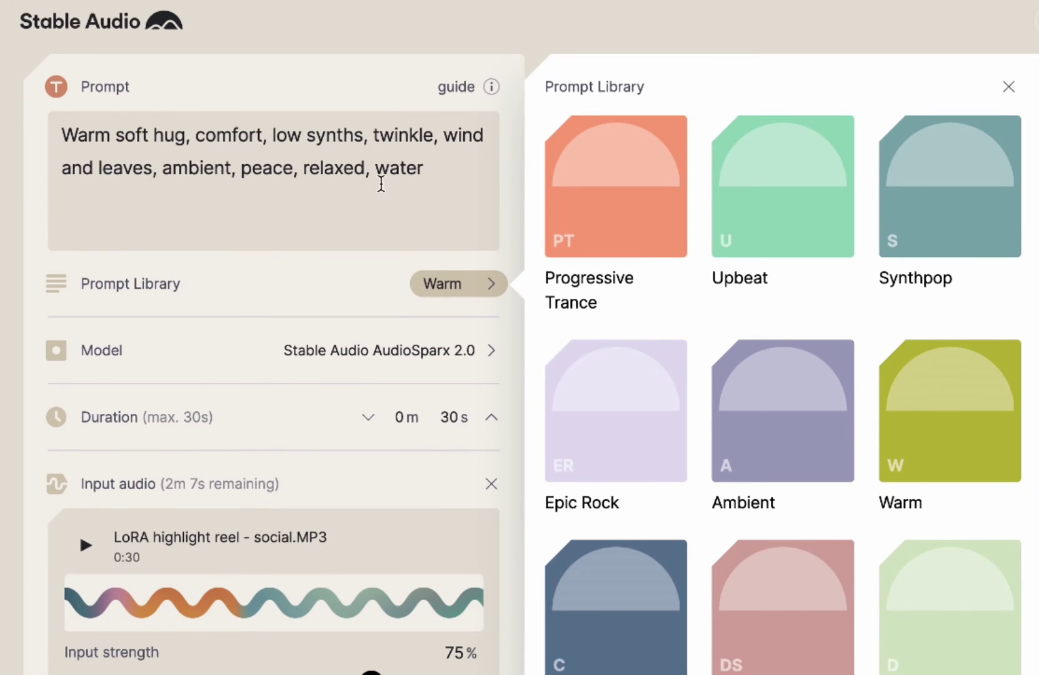
click(759, 233)
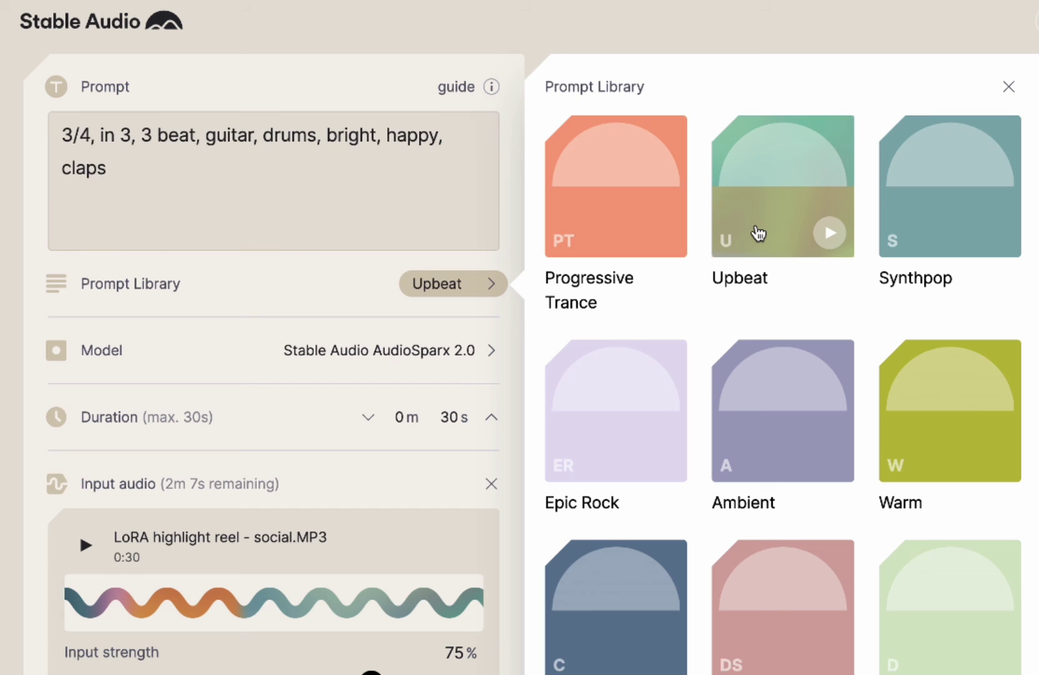
click(939, 228)
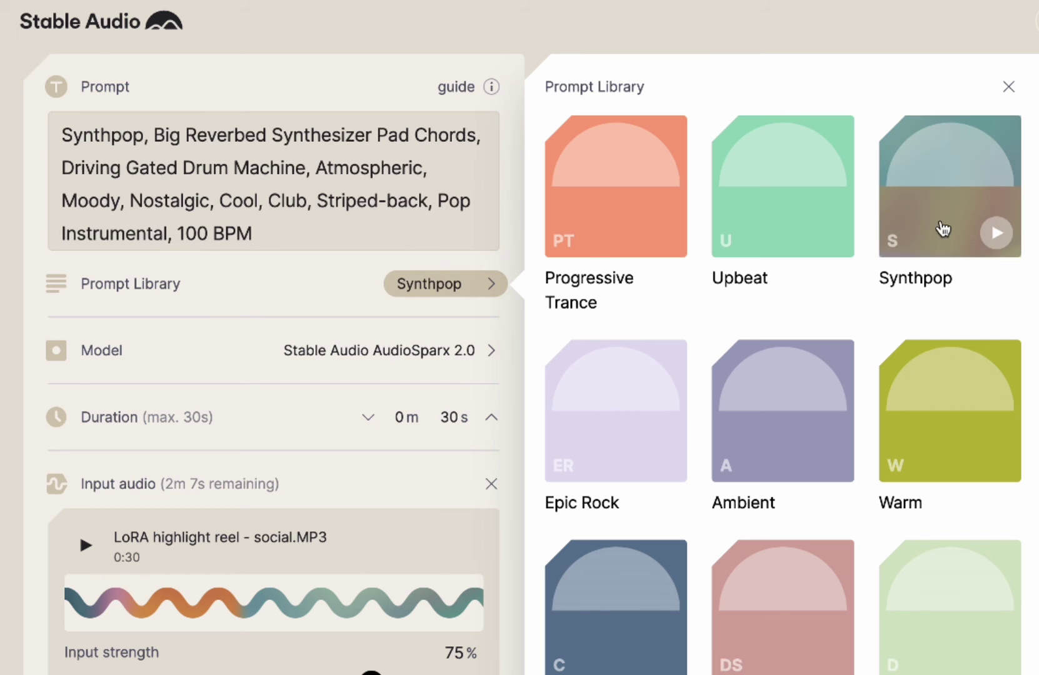
click(940, 415)
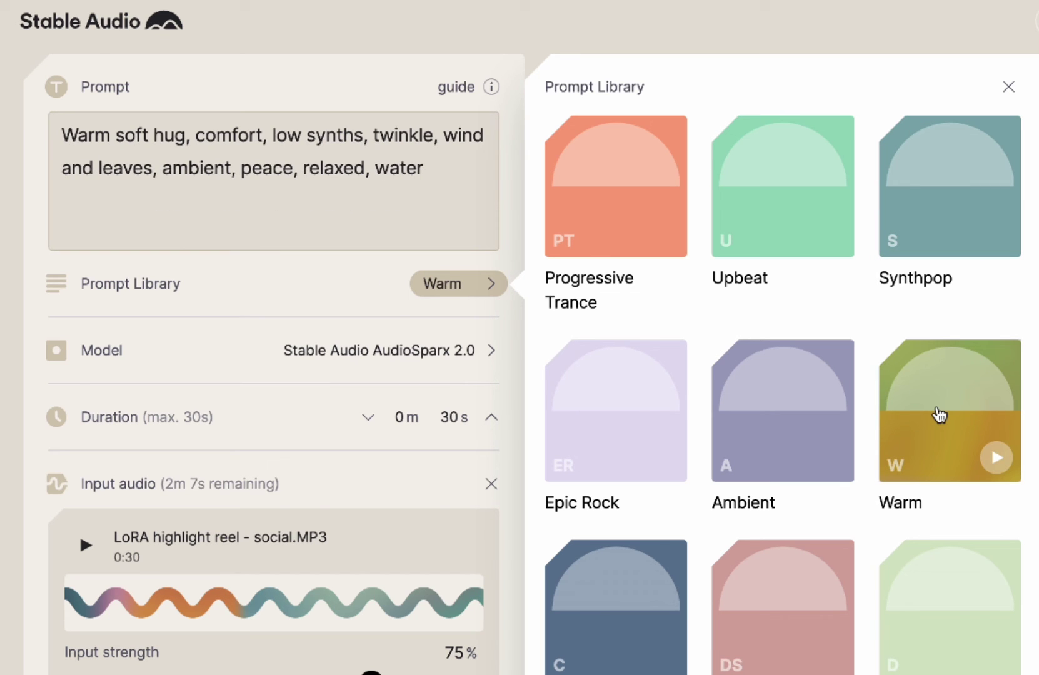
scroll(847, 570, down, 3)
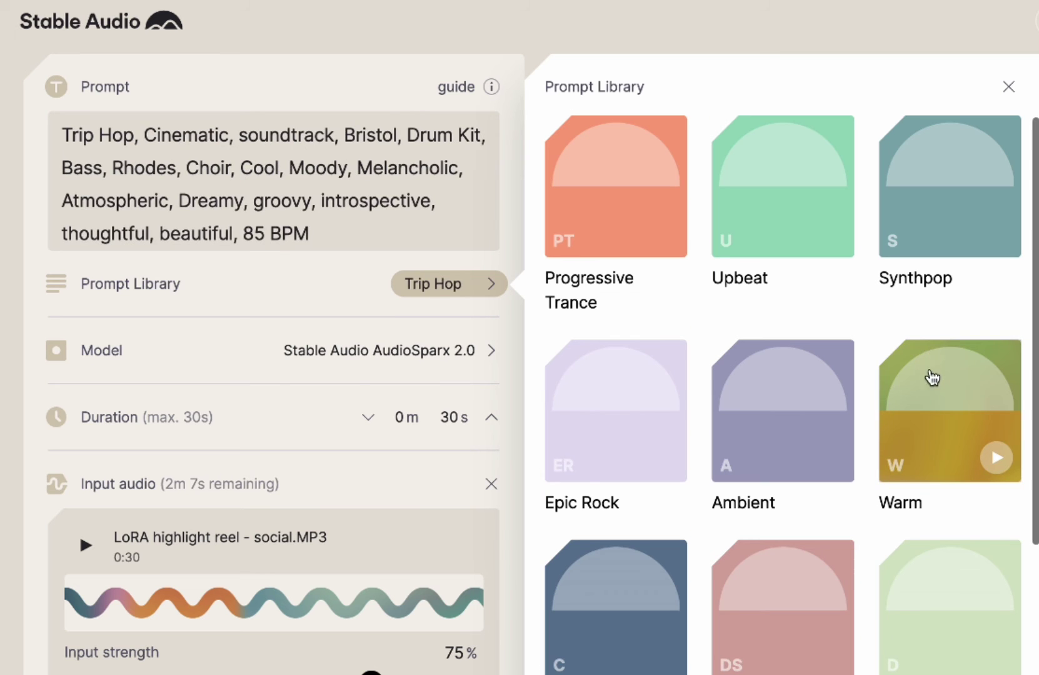
click(931, 376)
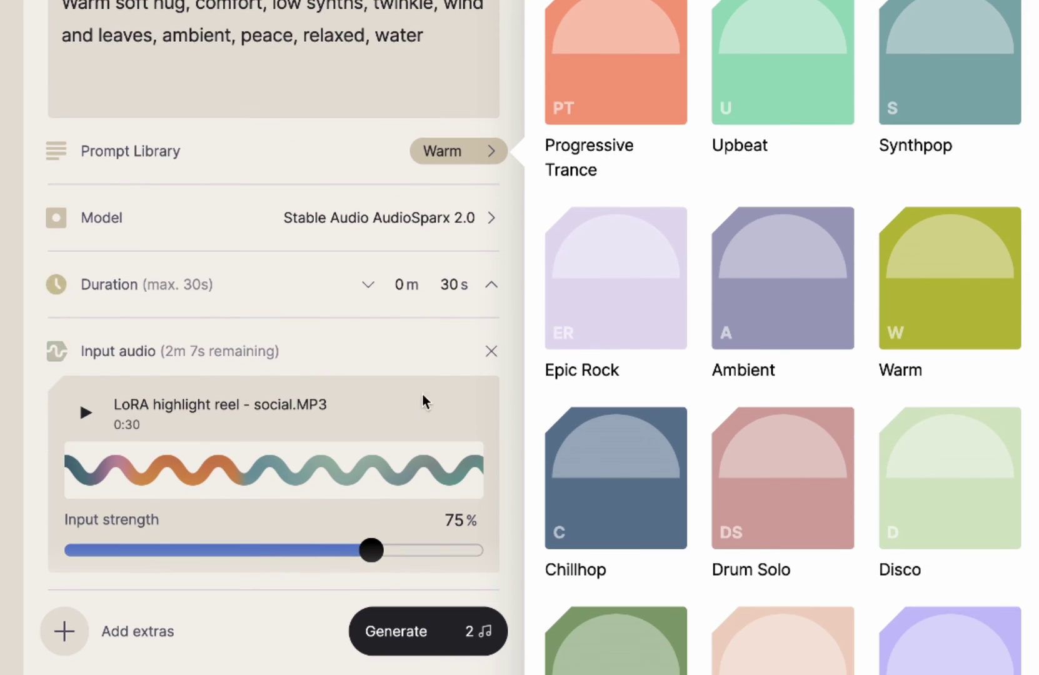
- Close the Prompt Library, set input strength to 65%, and generate with the Warm prompt
click(399, 395)
drag(371, 554, 334, 559)
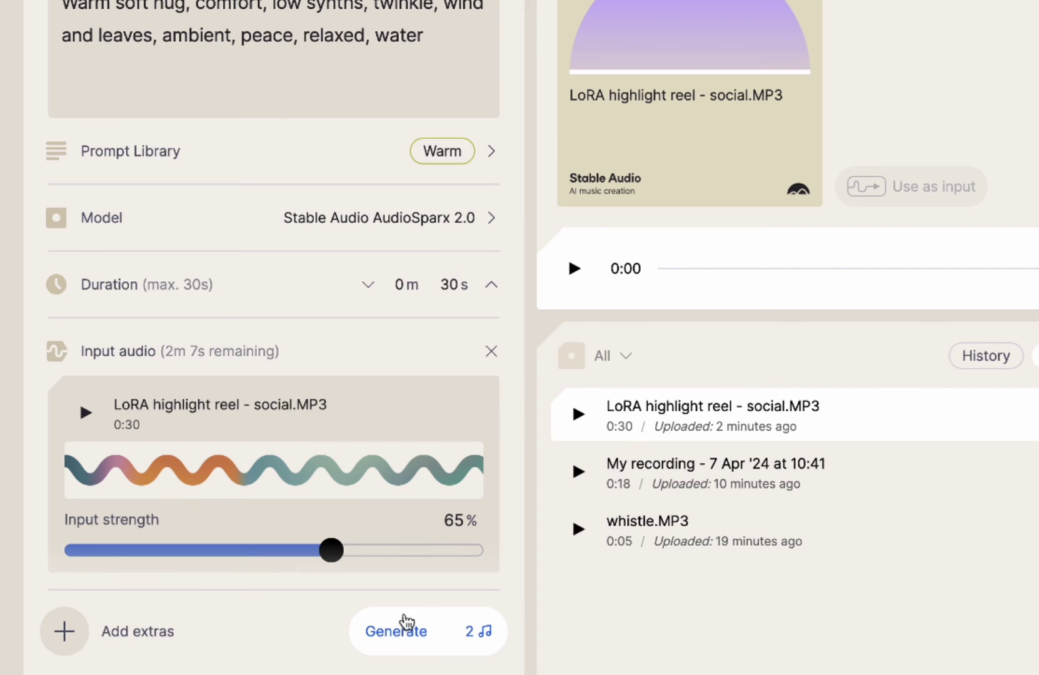
click(413, 634)
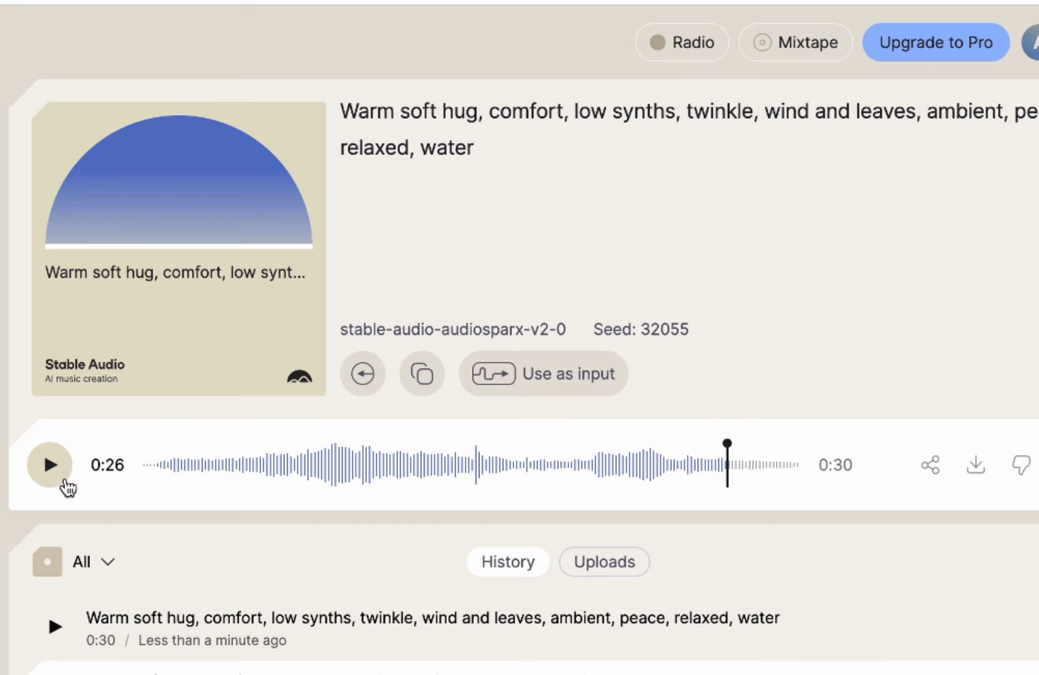
- Load the earlier synthwave cyberpunk movie soundtrack track from the history list
click(230, 621)
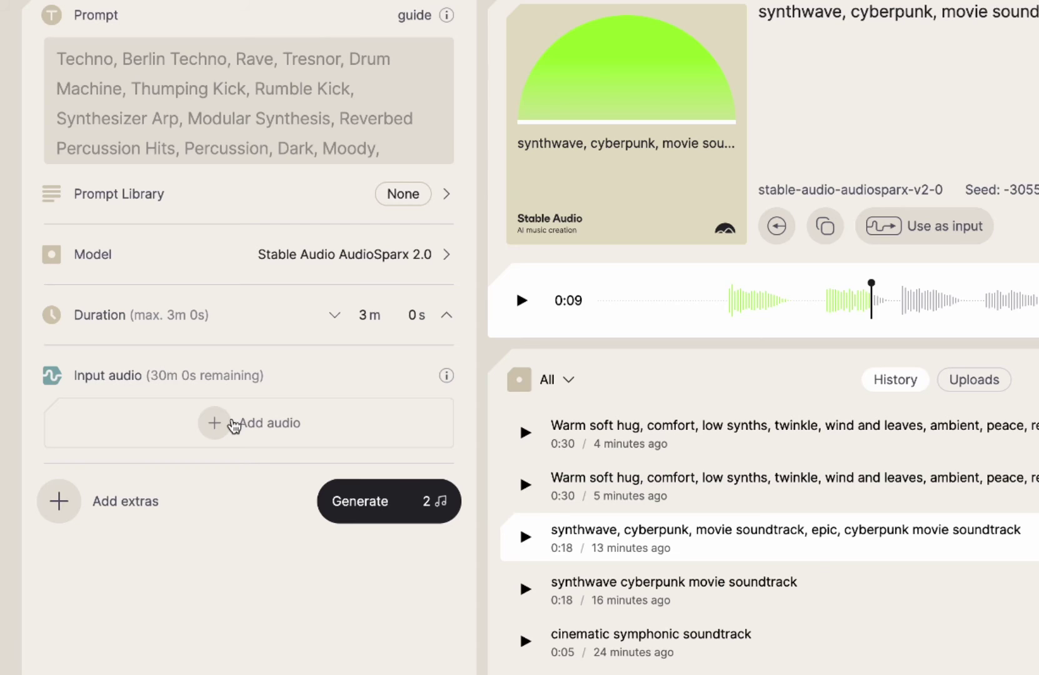
- Start adding input audio via the + Add audio dialog
click(0, 375)
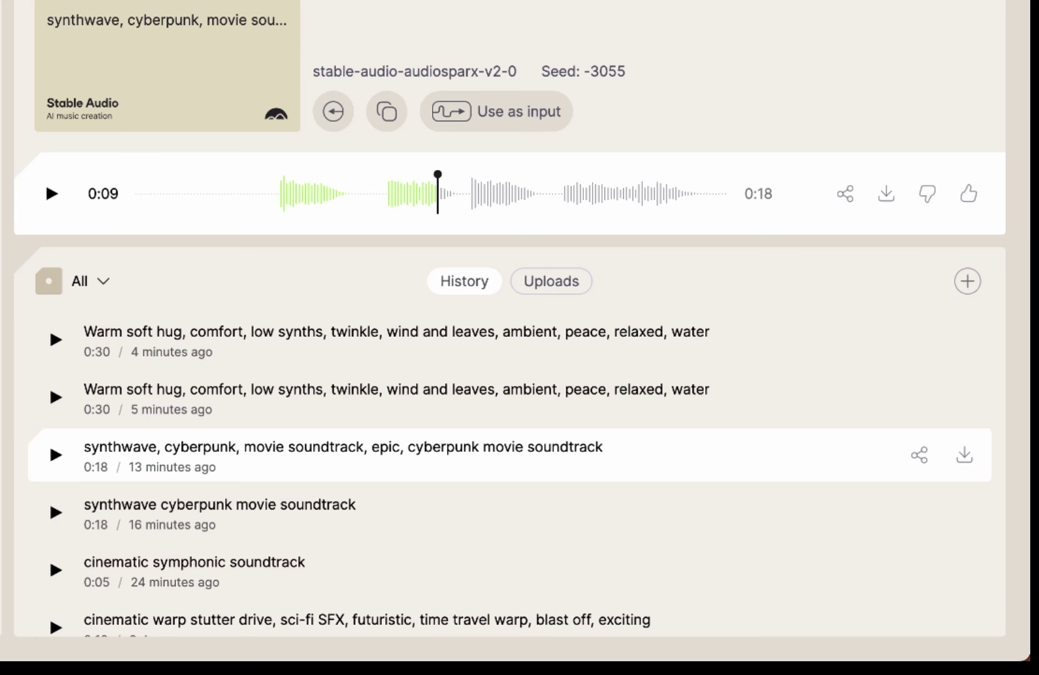